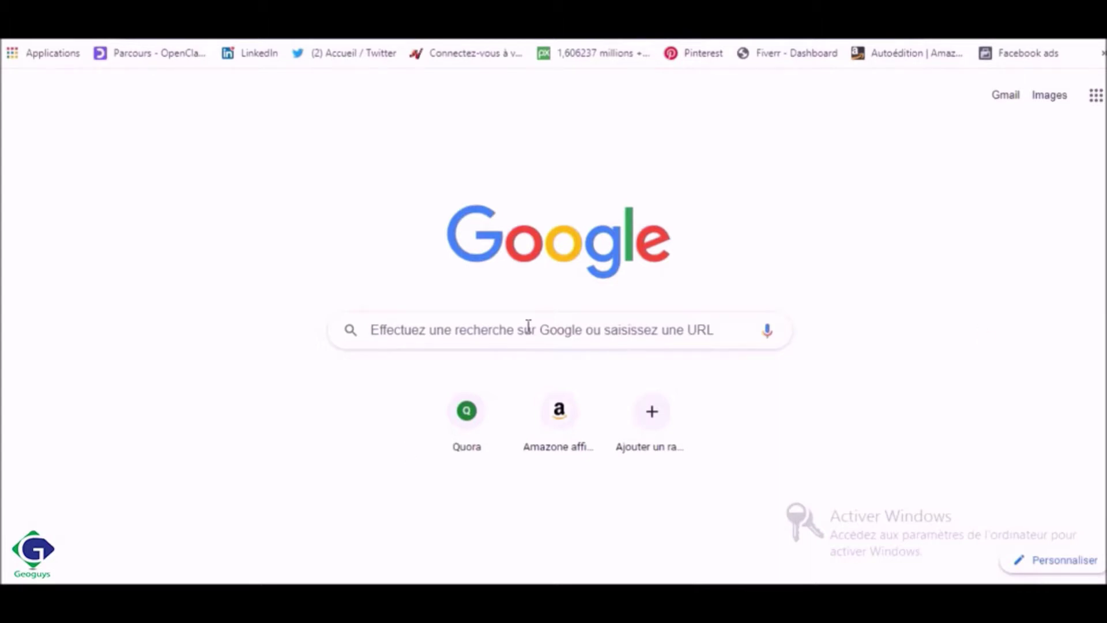
Search Google for 'jaxa alos' and open the AW3D30 User Registration page in French
click(528, 325)
key(Down)
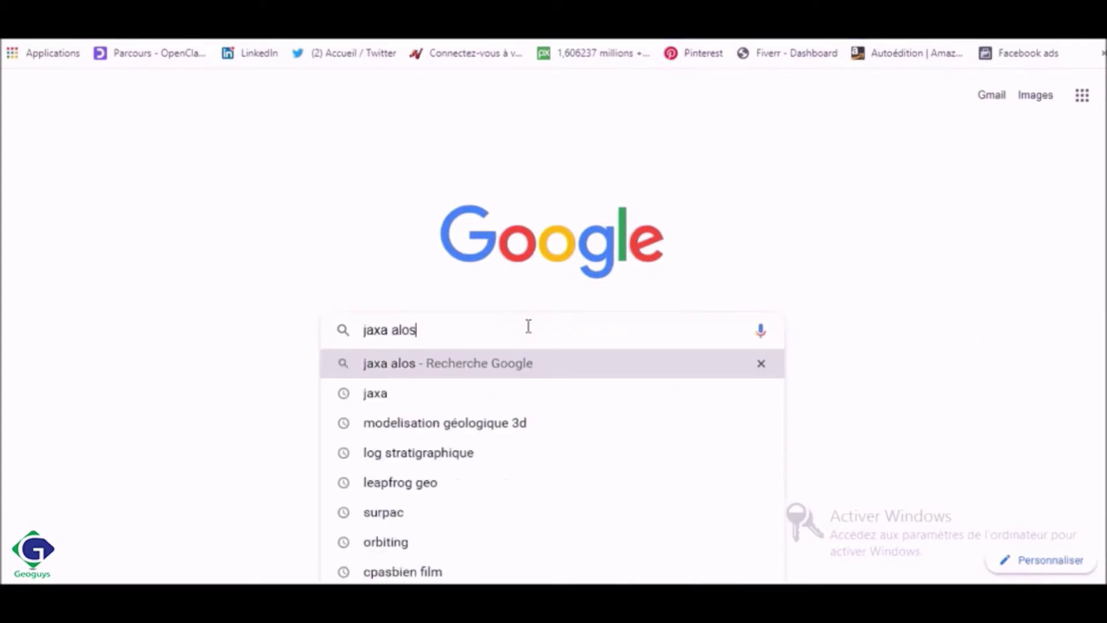
key(Return)
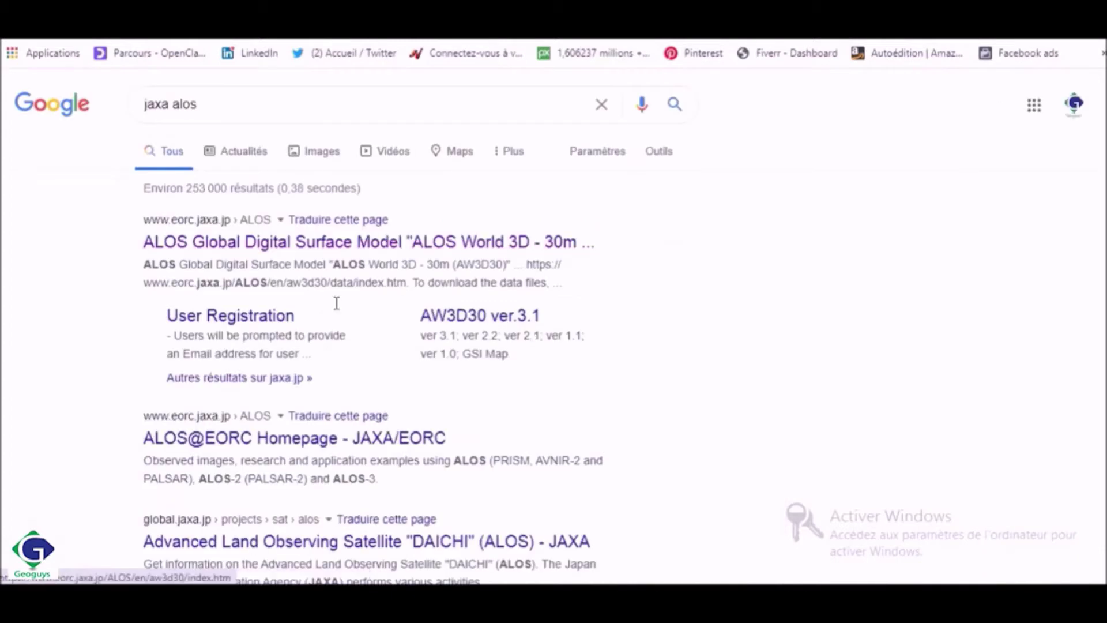
click(242, 316)
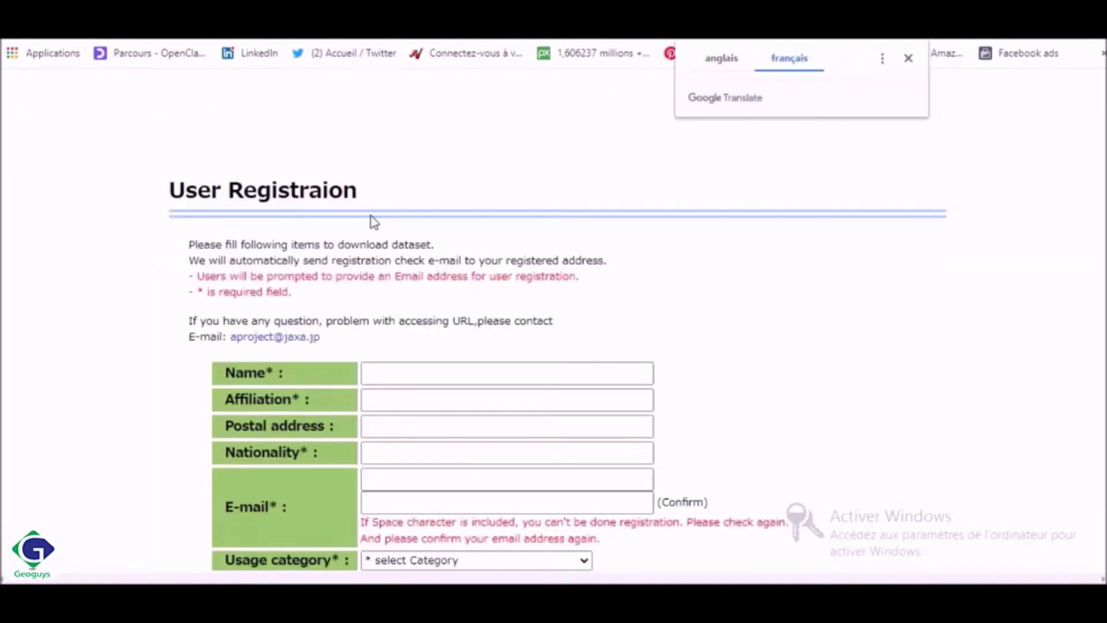
scroll(553, 318, down, 2)
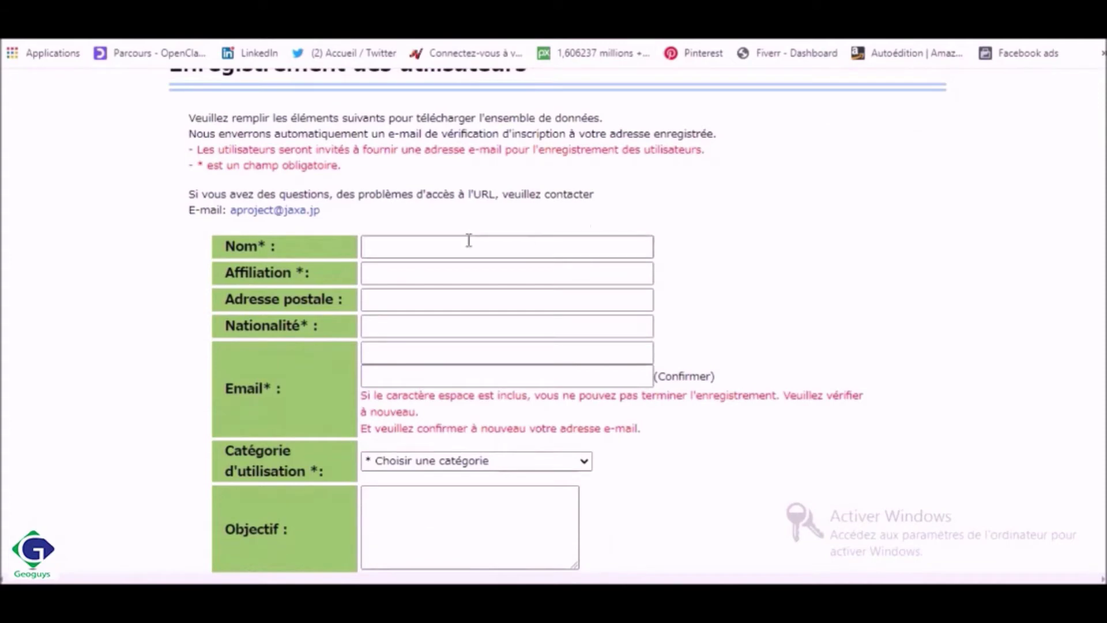
Autofill the saved name, postal address, nationality and e-mail, and enter 'Internet' as affiliation
click(433, 247)
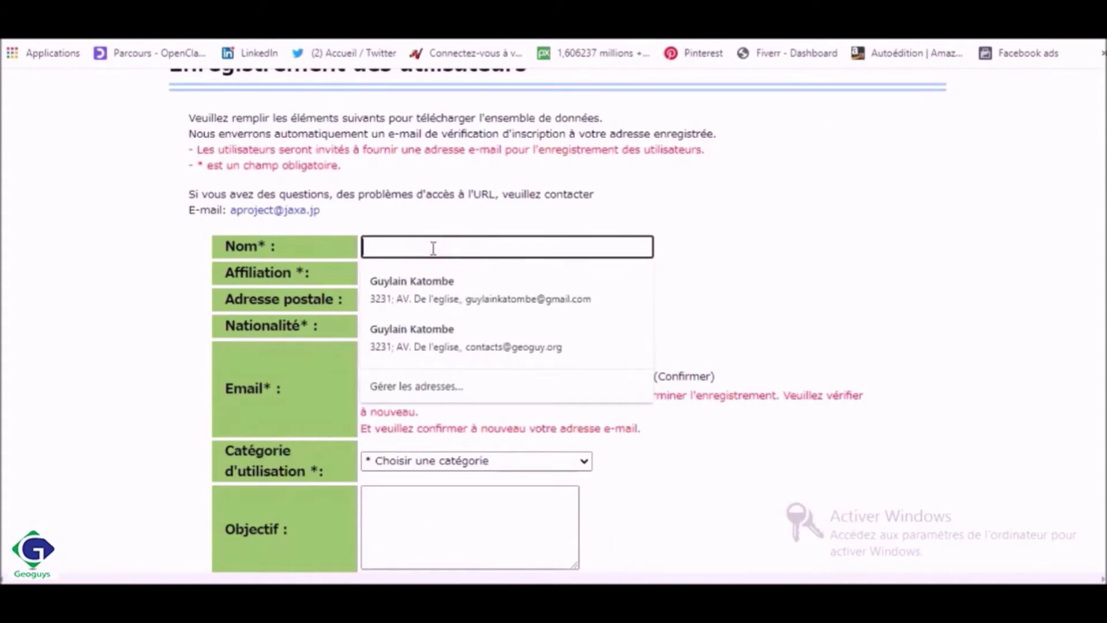
click(432, 280)
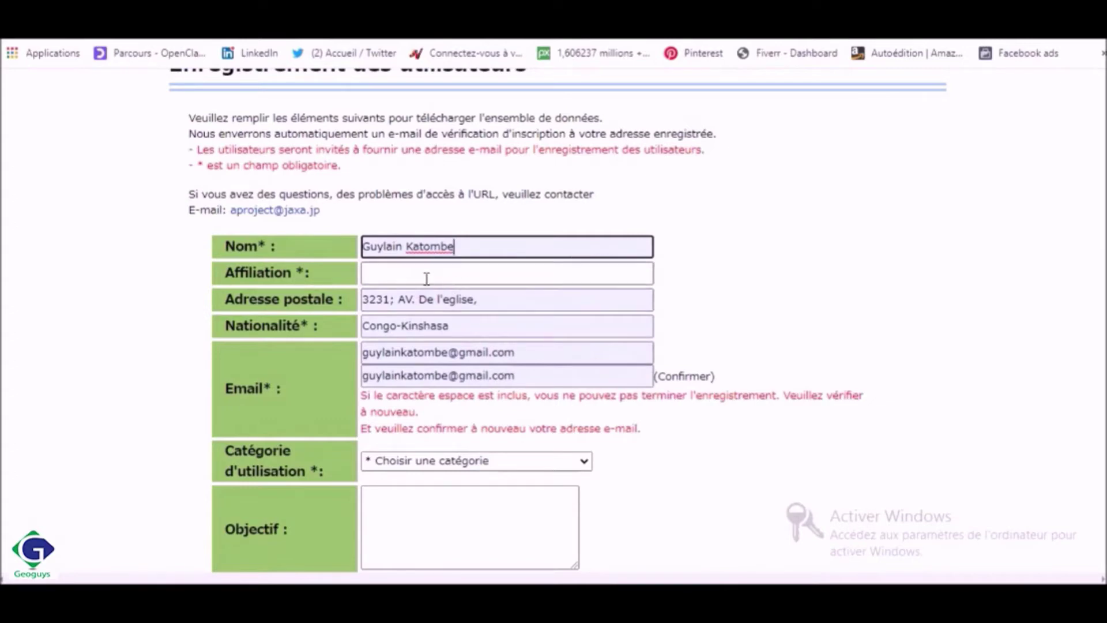
click(408, 275)
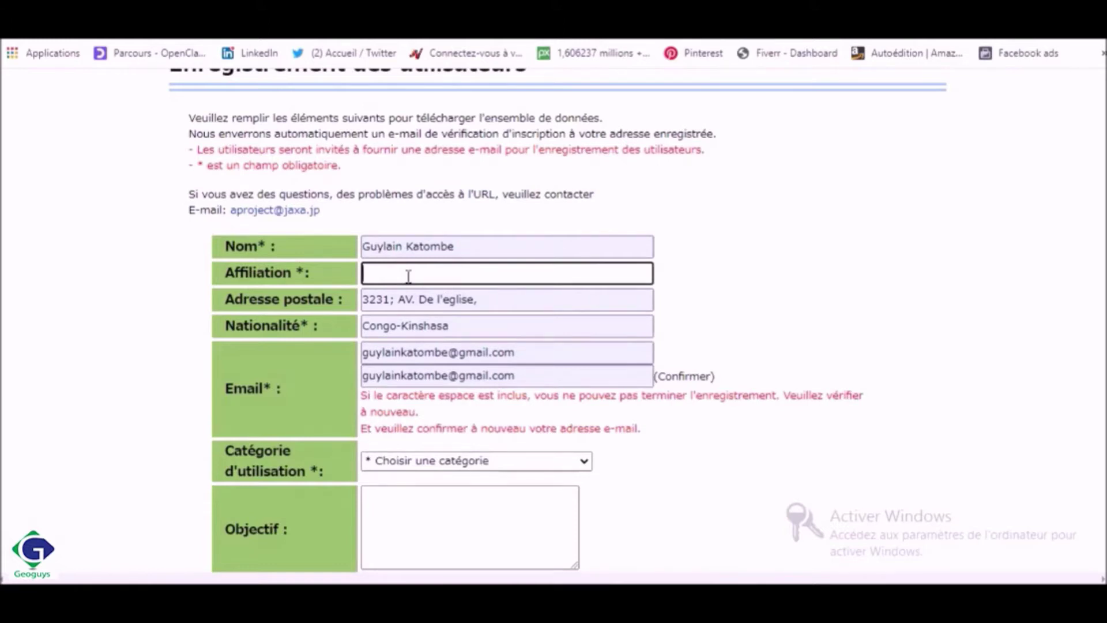
text(Internet)
click(814, 277)
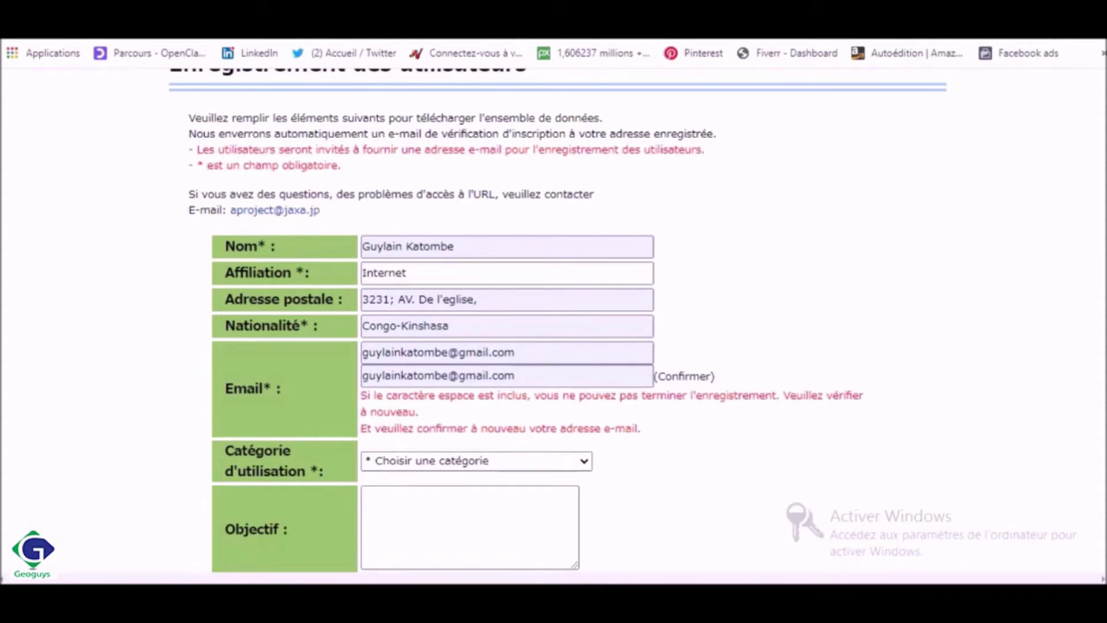
scroll(554, 320, down, 2)
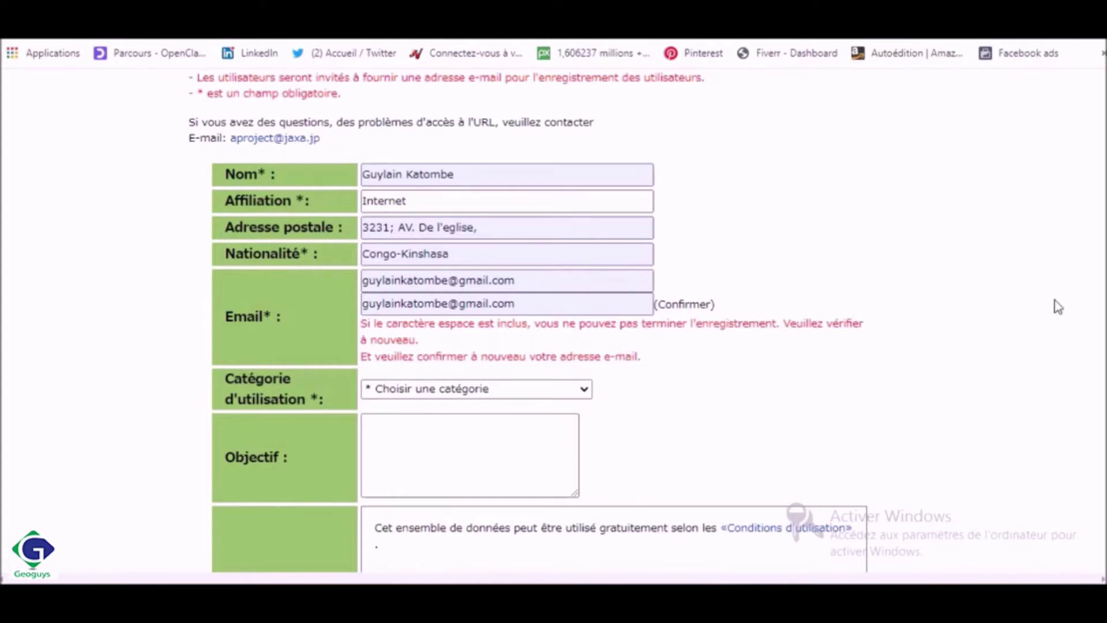
Set the usage category to 'SIG et télédétection'
scroll(840, 306, down, 2)
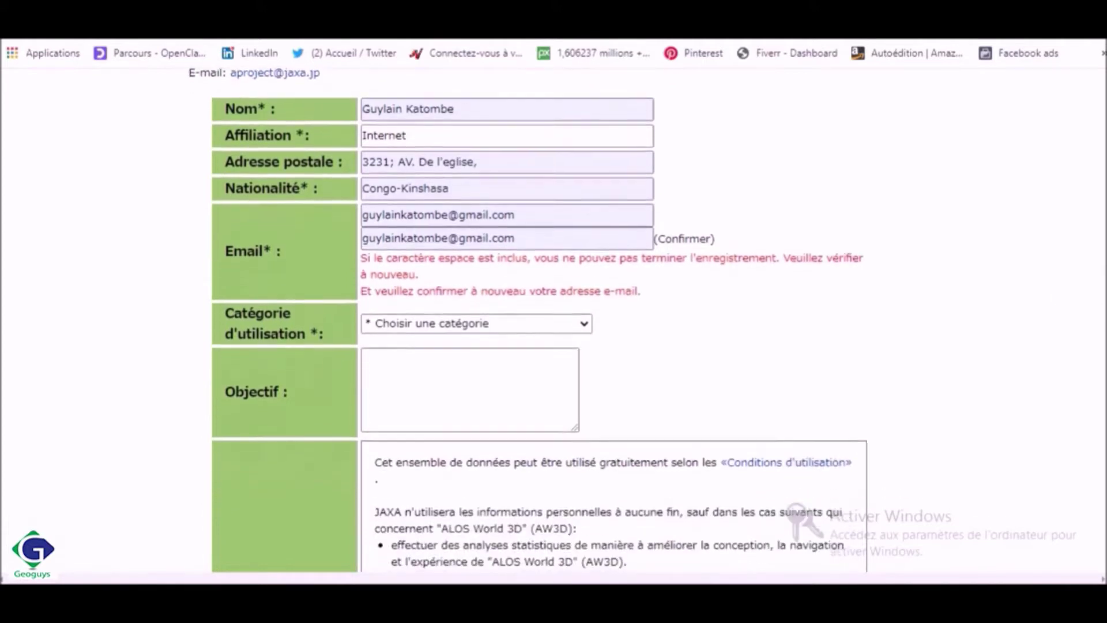
click(584, 313)
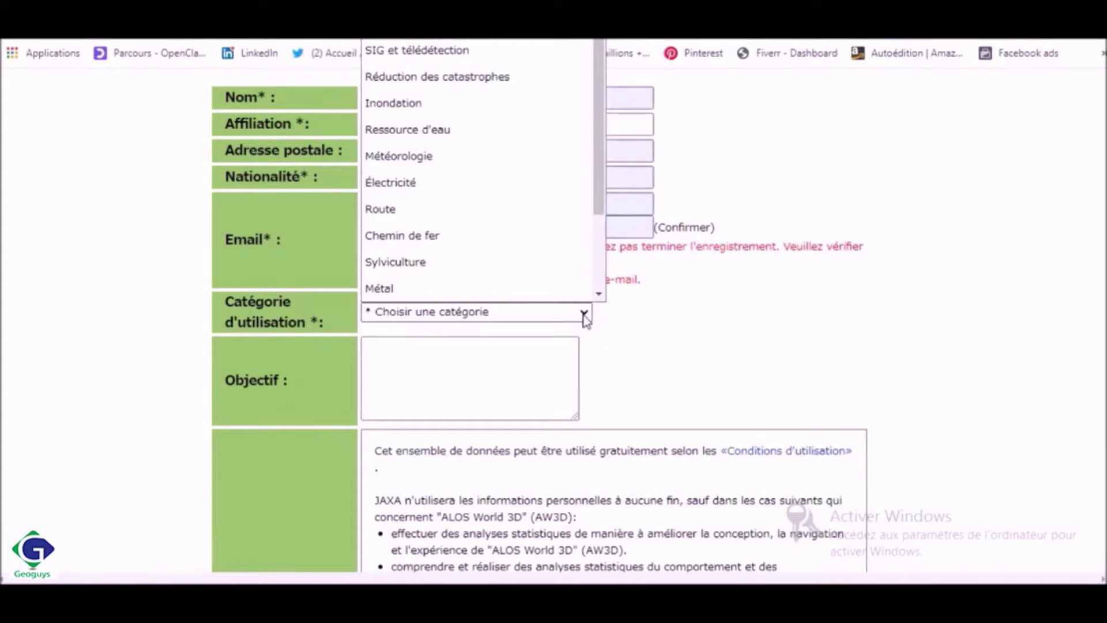
scroll(575, 277, down, 1)
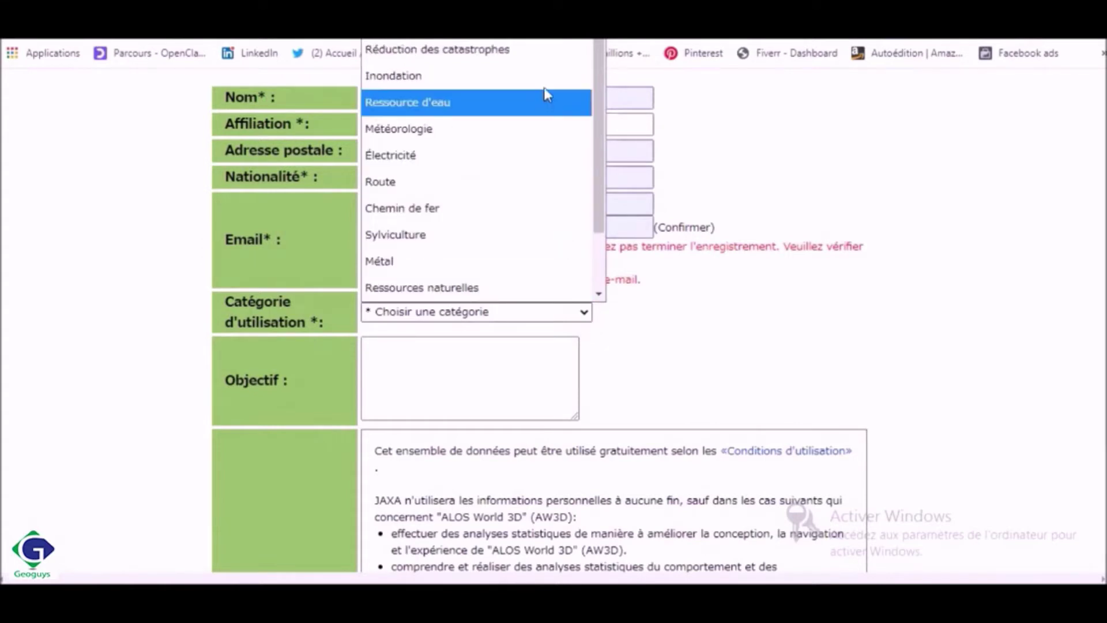
click(517, 39)
Enter 'SIG ET TELEDEYECTION' as the purpose of use
click(470, 379)
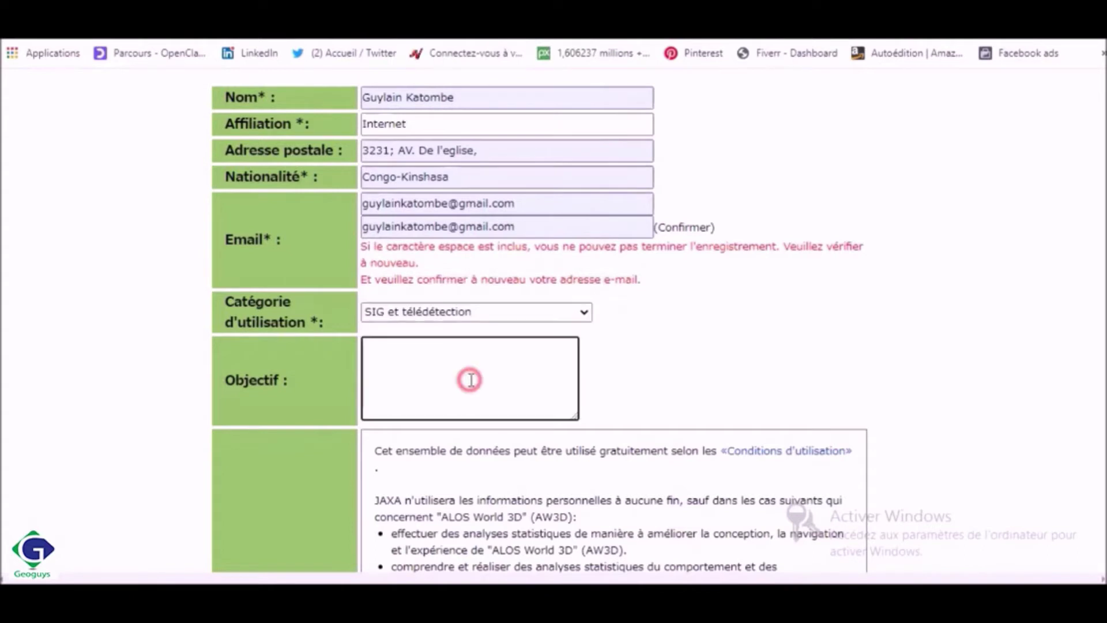
click(470, 379)
text(SIG ET TELE)
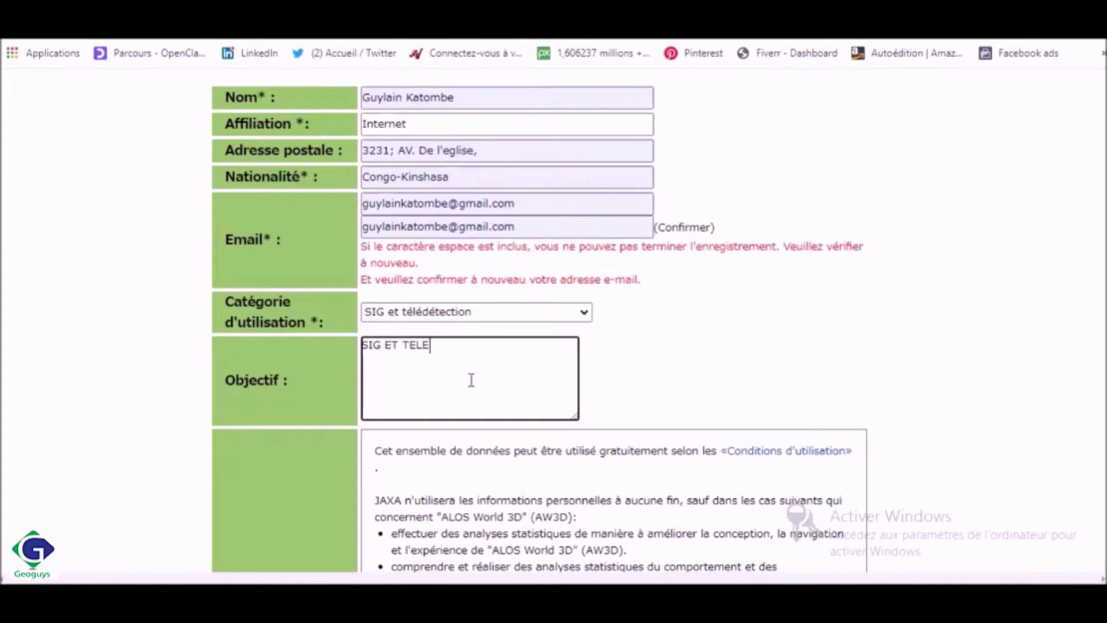
text(DEY)
text(ECT)
text(ION)
scroll(554, 323, down, 4)
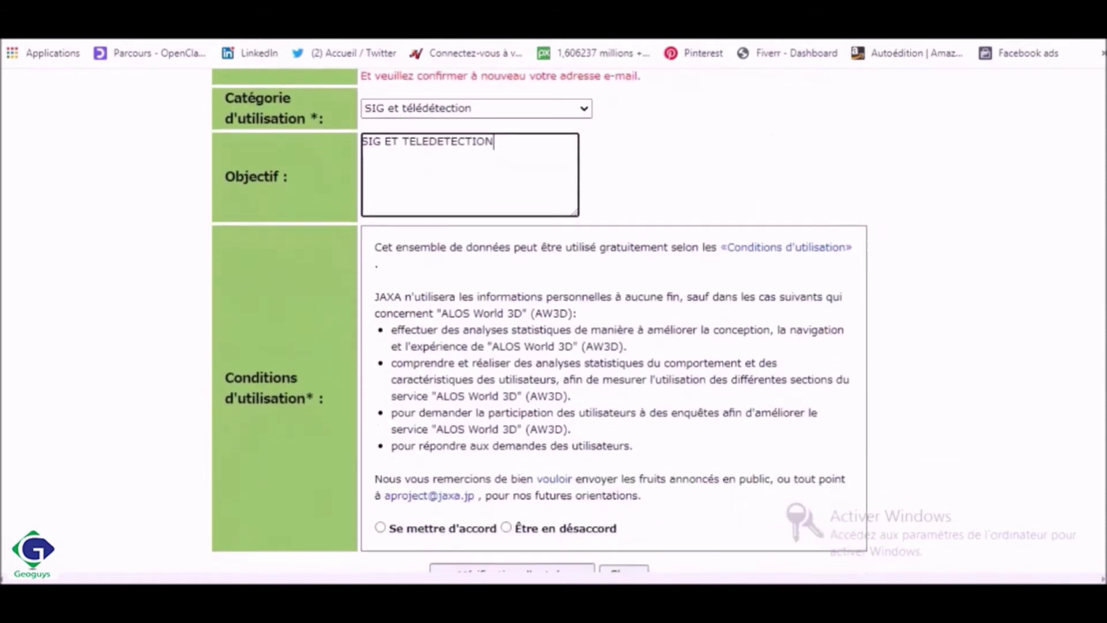
scroll(540, 321, down, 2)
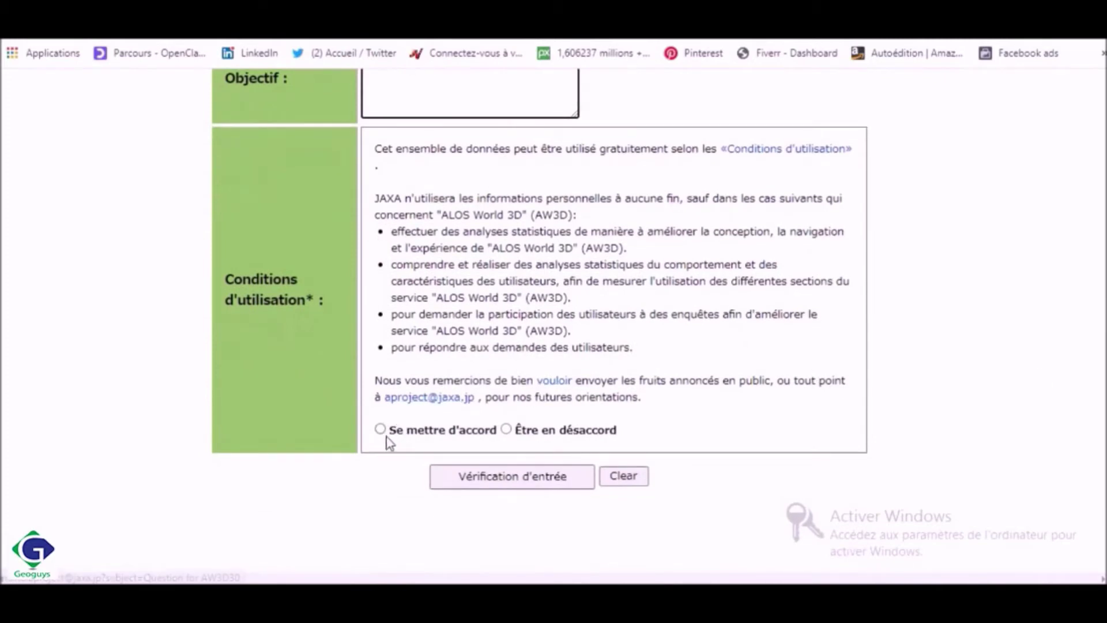
Agree to the terms of use and submit the form for input verification
click(380, 430)
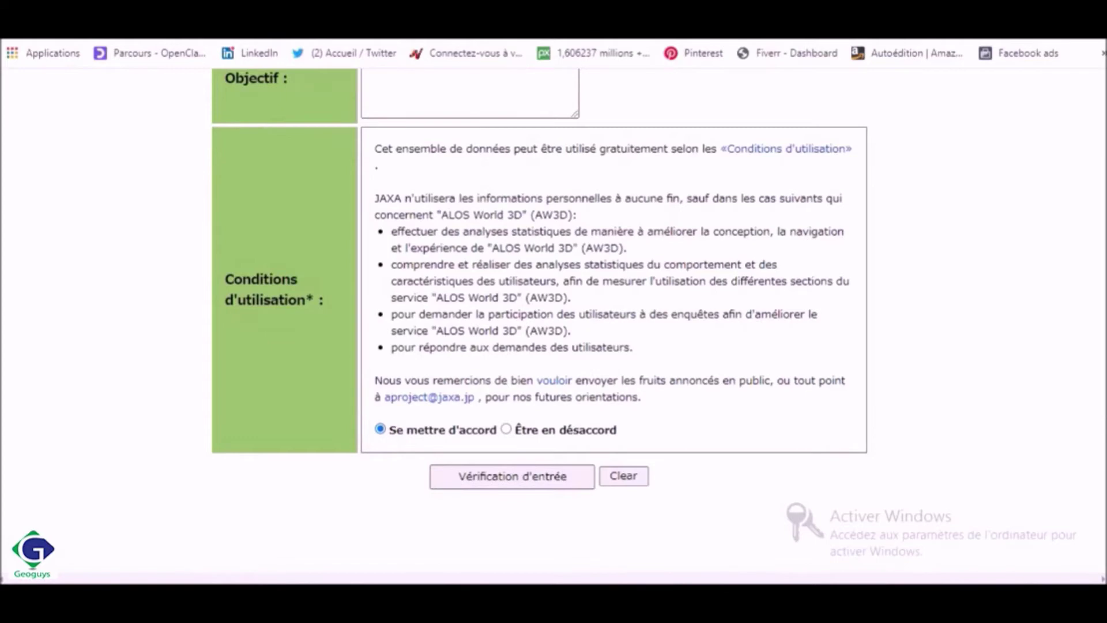
scroll(553, 317, up, 8)
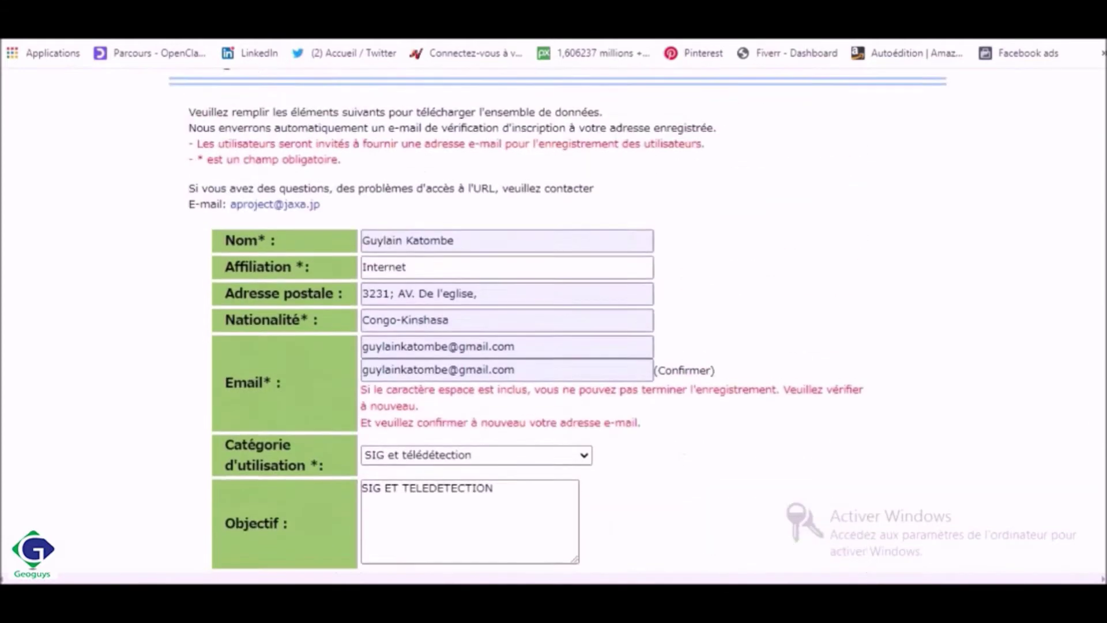
scroll(553, 317, up, 1)
scroll(553, 317, up, 1)
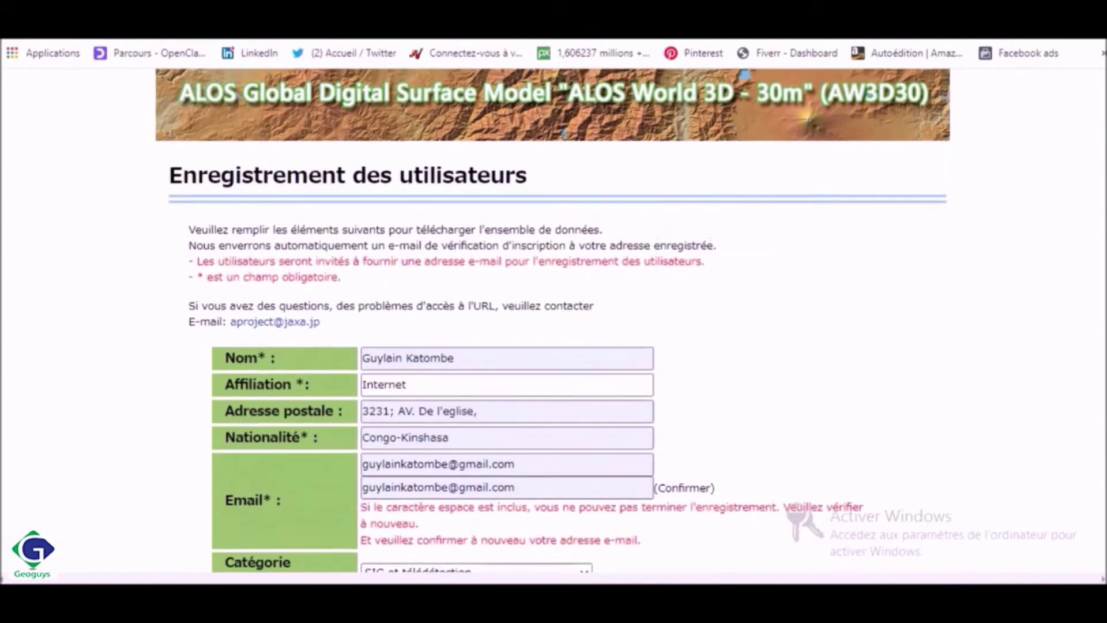
scroll(554, 317, down, 1)
scroll(553, 318, up, 1)
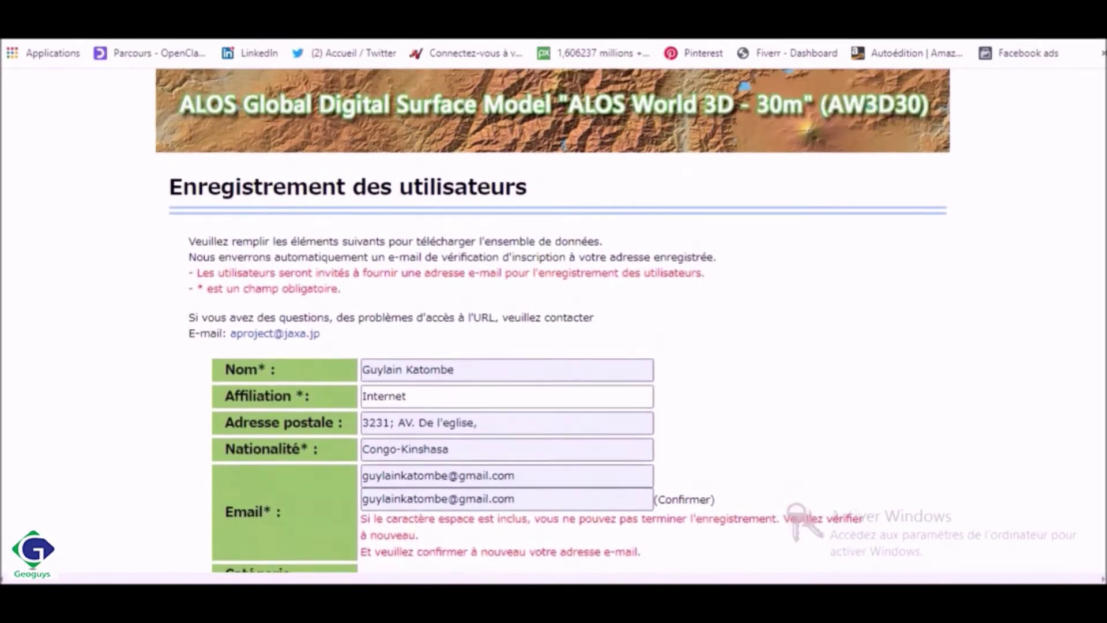
scroll(553, 317, down, 3)
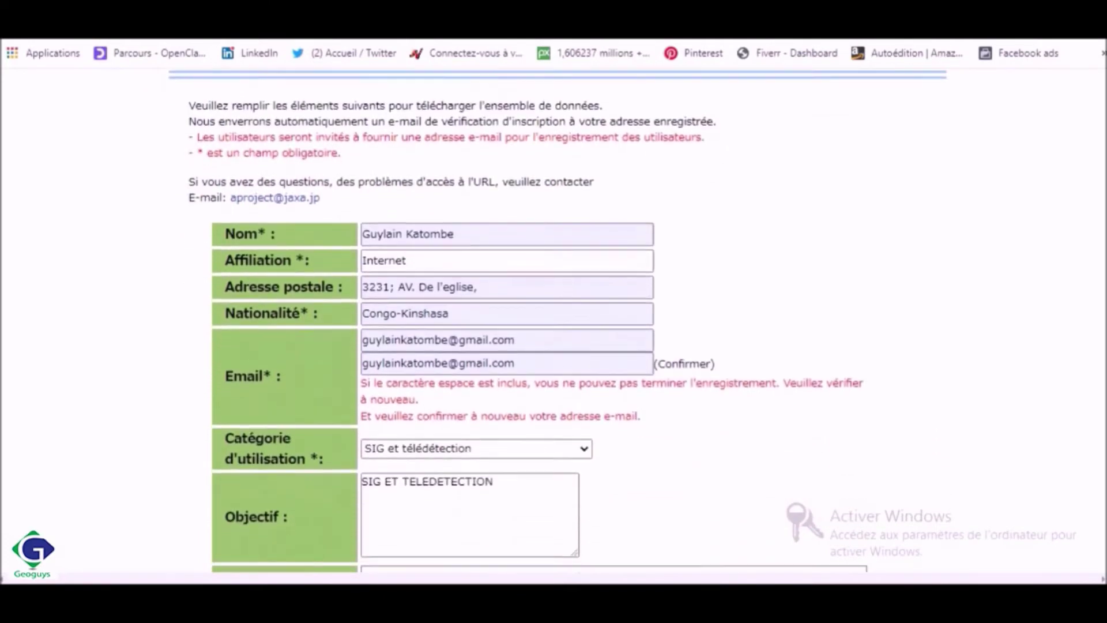
scroll(553, 317, down, 10)
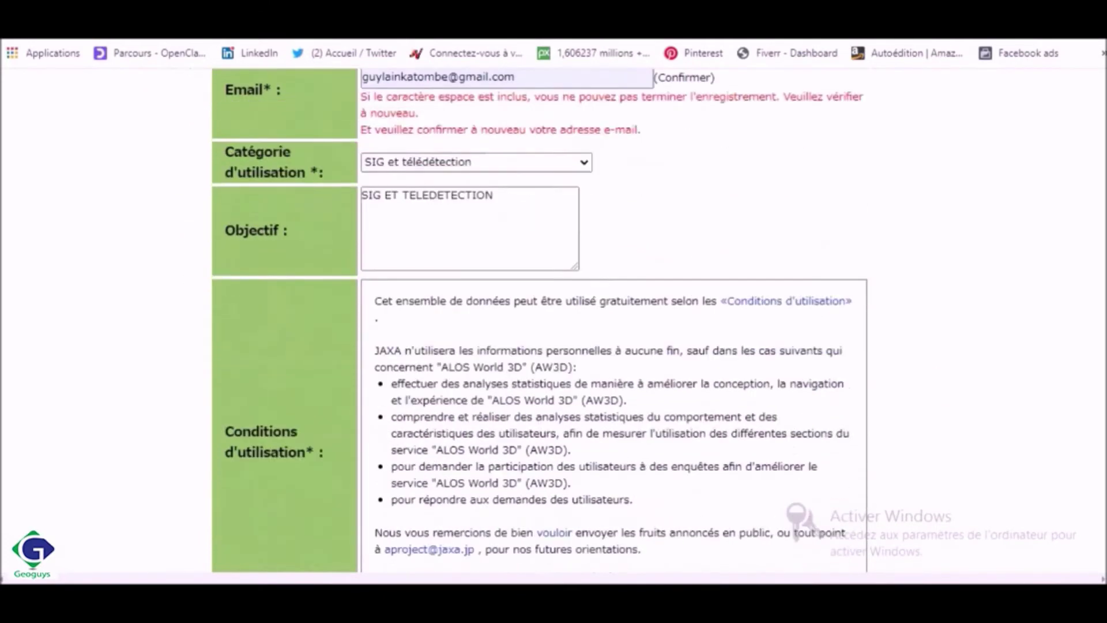
scroll(553, 317, up, 1)
scroll(553, 317, down, 2)
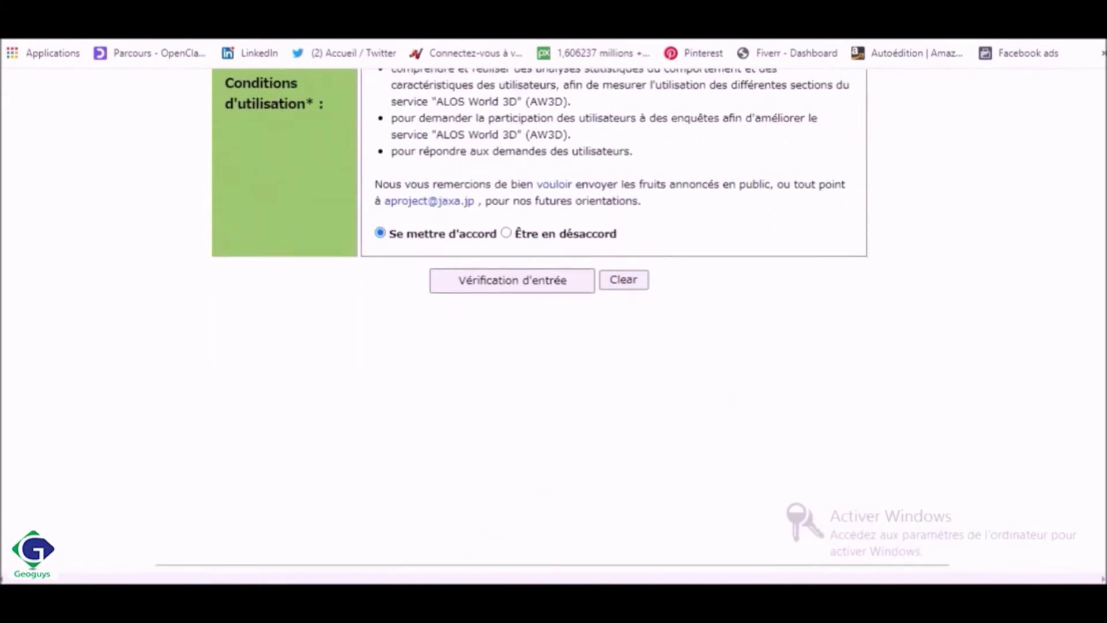
scroll(574, 395, up, 2)
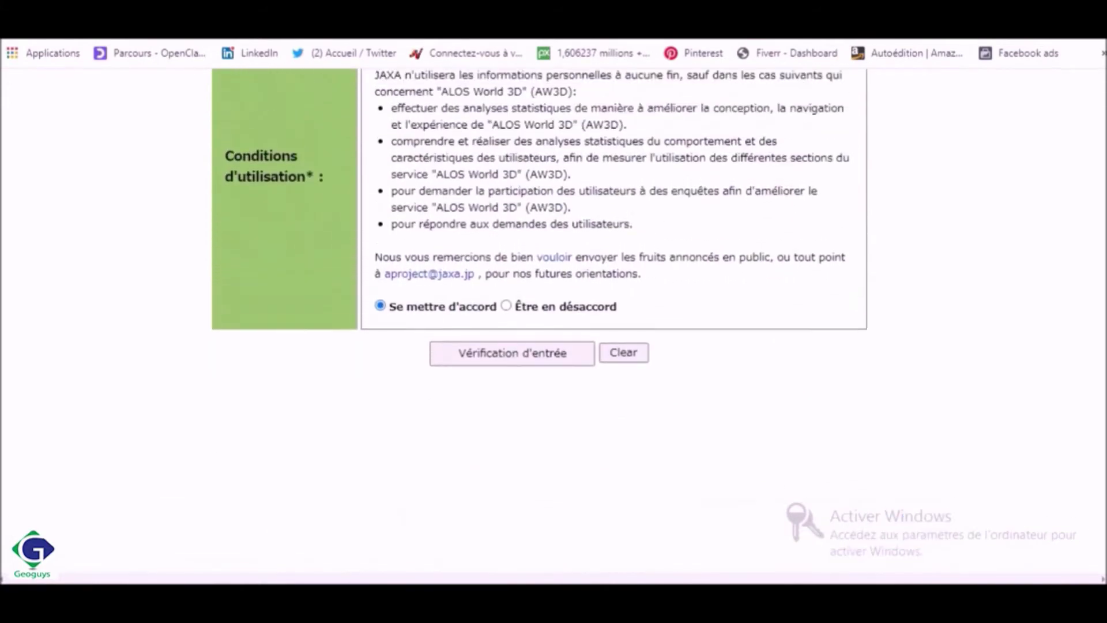
click(525, 354)
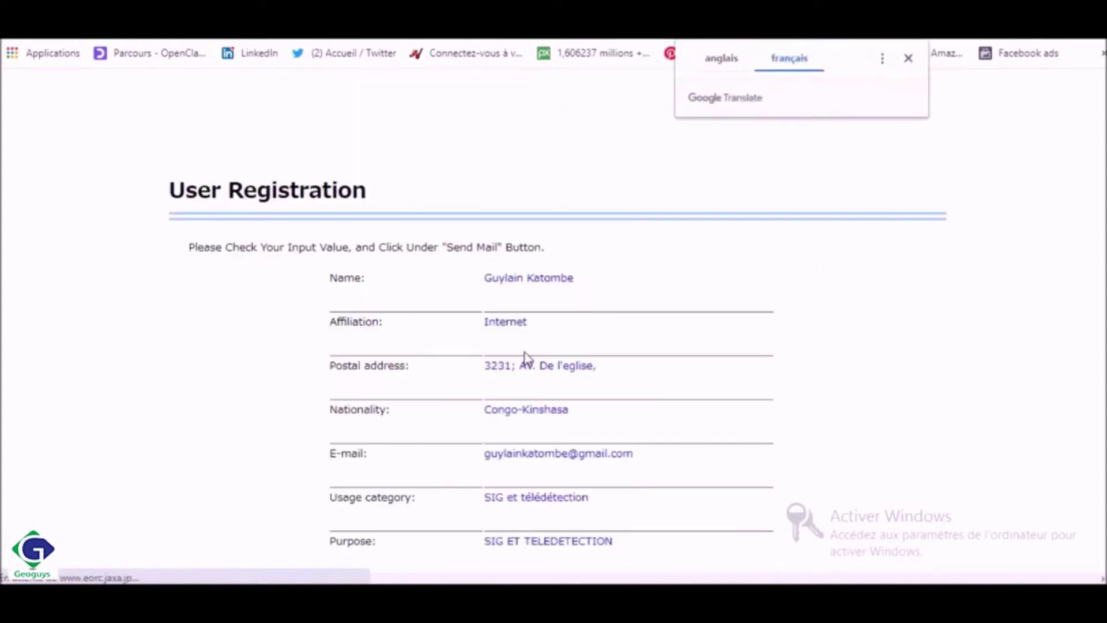
Review the entered registration details and send them for e-mail confirmation
click(916, 54)
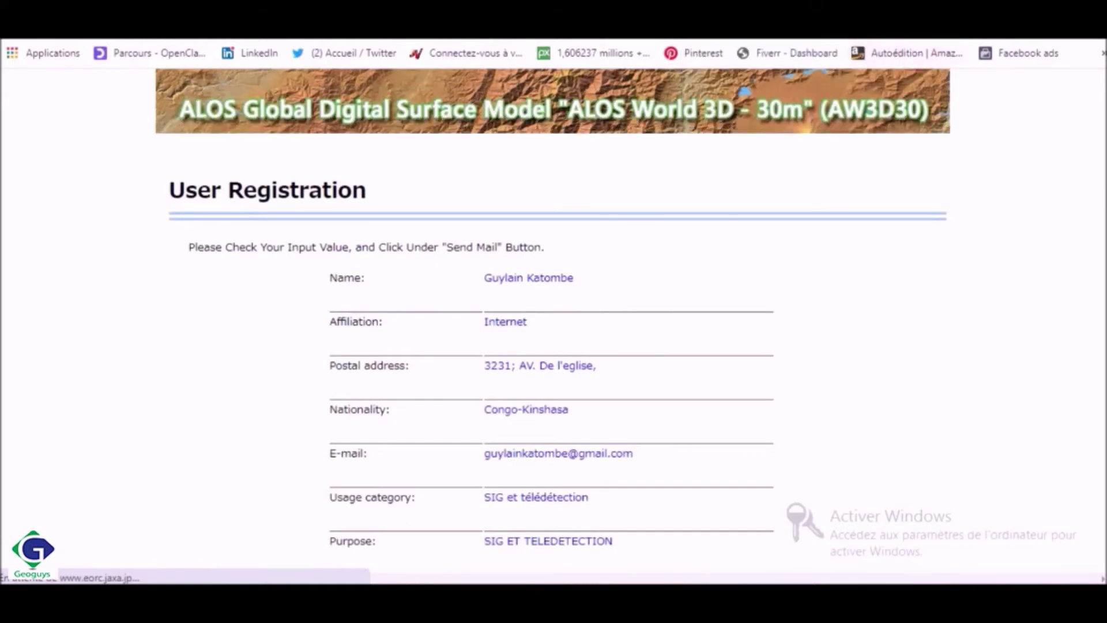
scroll(552, 320, down, 3)
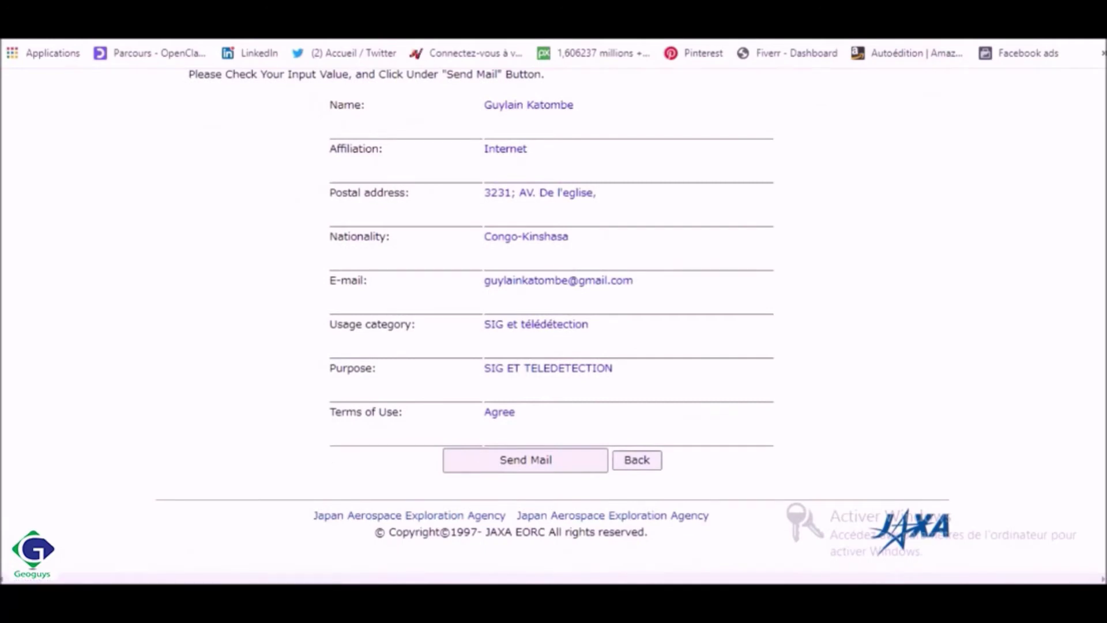
scroll(553, 320, up, 1)
scroll(552, 320, down, 1)
scroll(552, 320, up, 3)
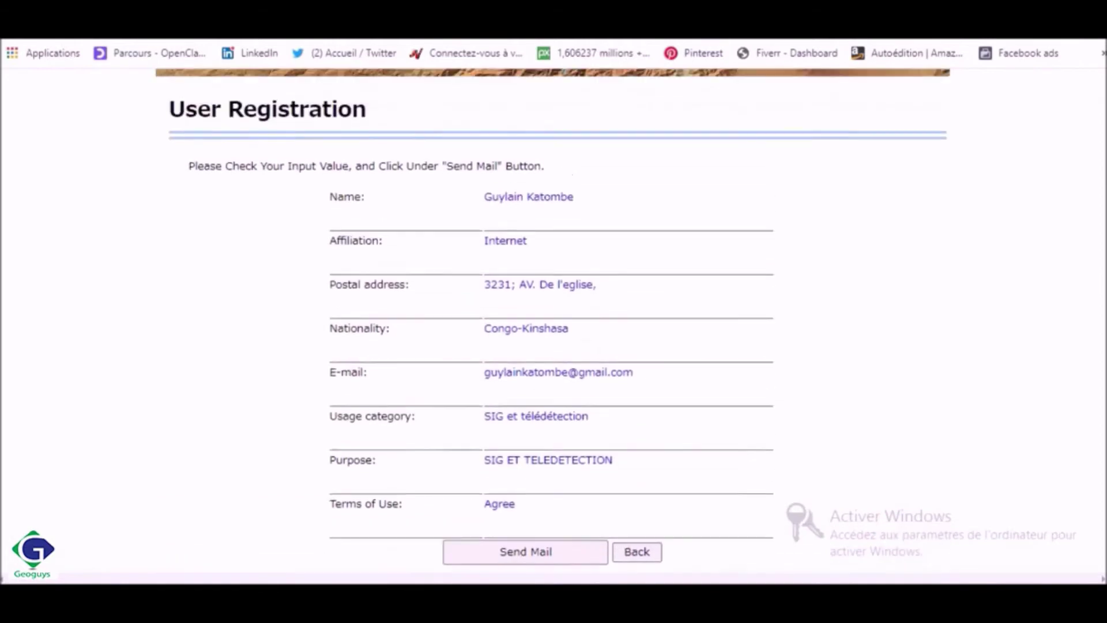
scroll(552, 320, down, 1)
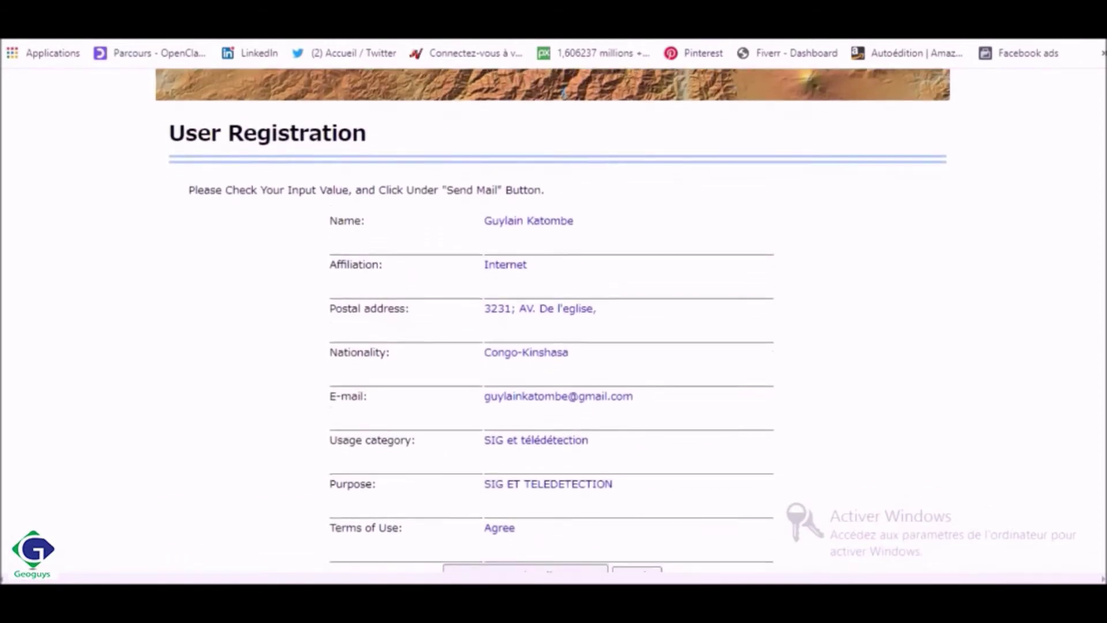
scroll(827, 201, down, 1)
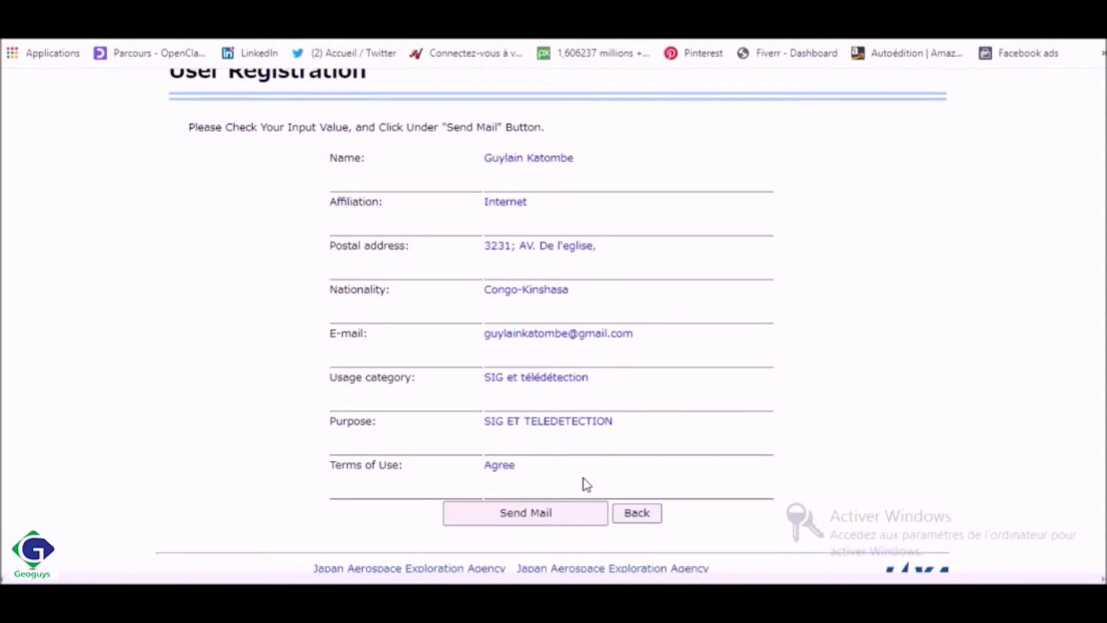
click(540, 520)
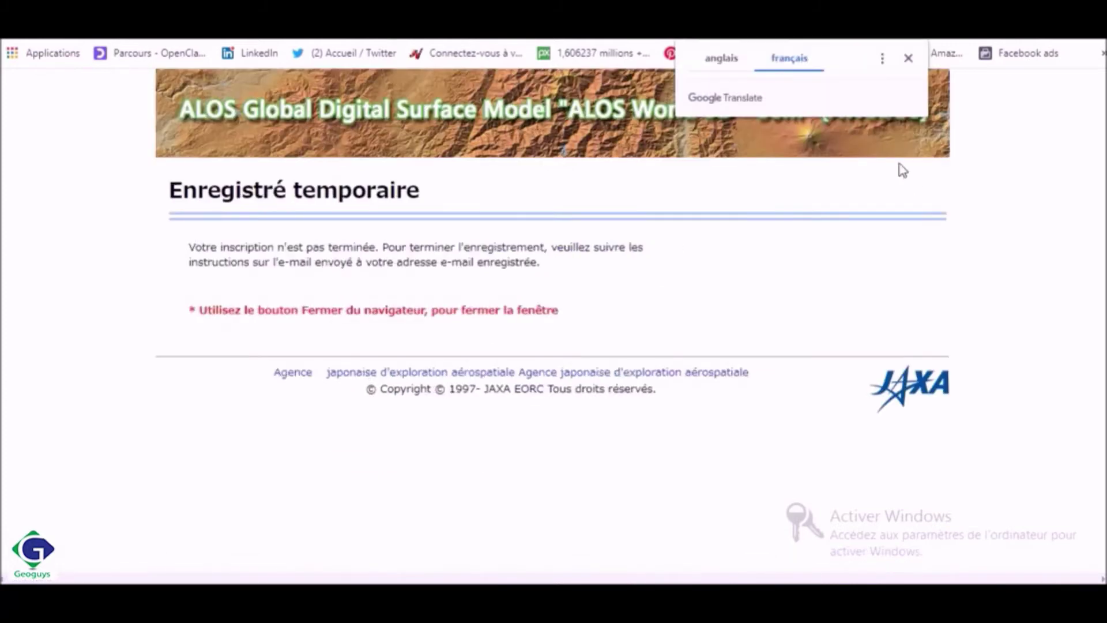
Close the translation offer and switch to the Gmail tab
click(908, 58)
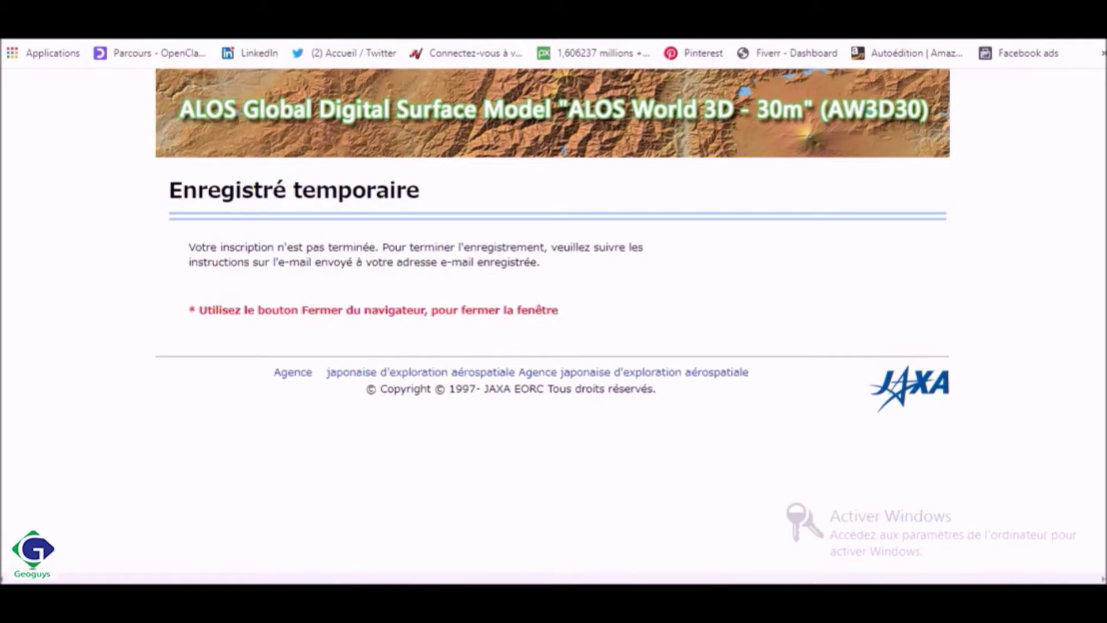
click(225, 18)
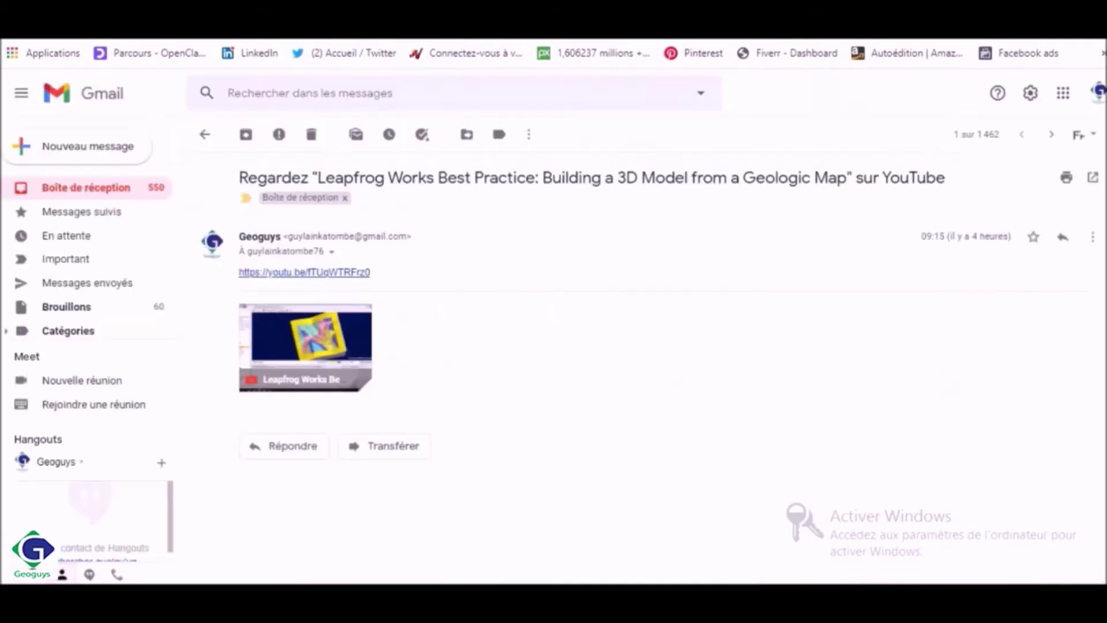
Open the ALOS World 3D - 30m pre-registration e-mail in Notifications and follow its activation link
click(106, 188)
click(804, 172)
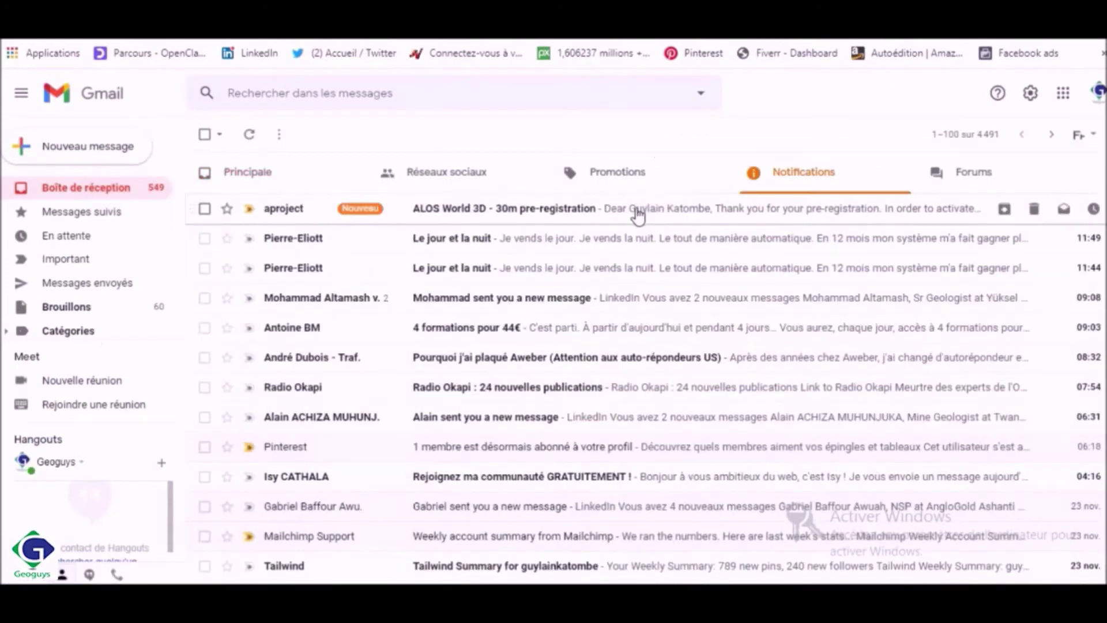
click(633, 211)
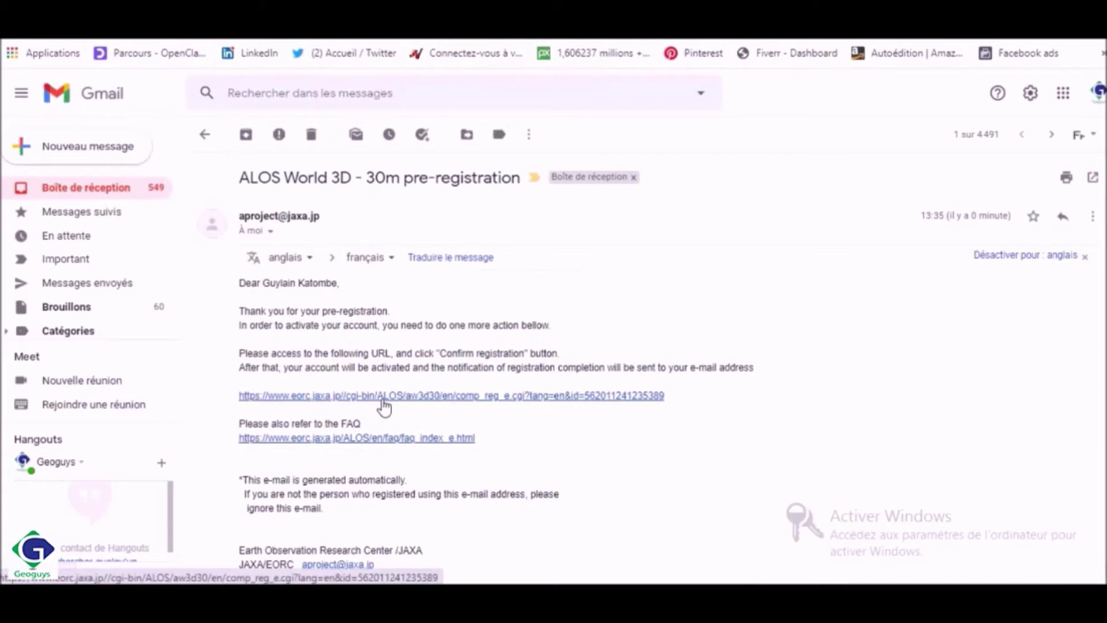
click(384, 406)
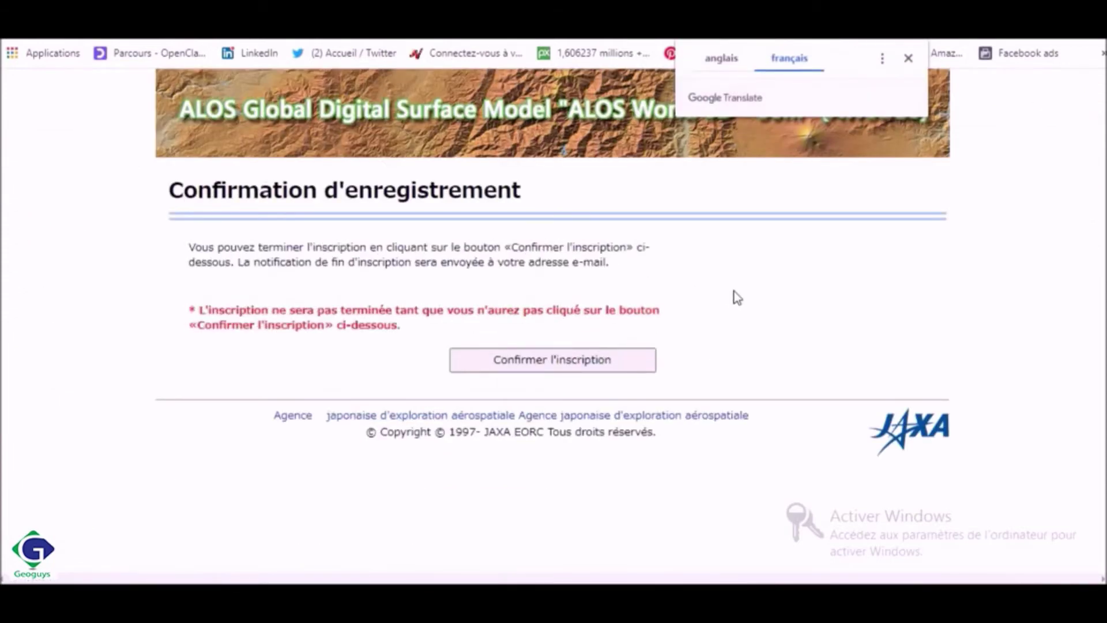
Confirm the registration on JAXA's confirmation page, dismissing the translation offers
click(908, 57)
click(598, 371)
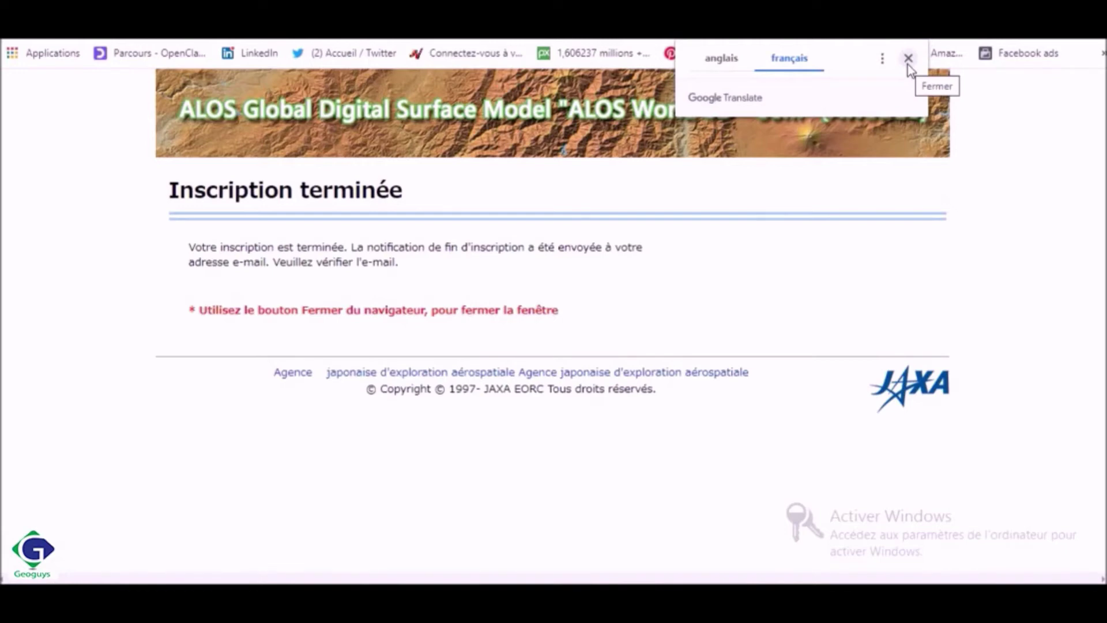
click(908, 64)
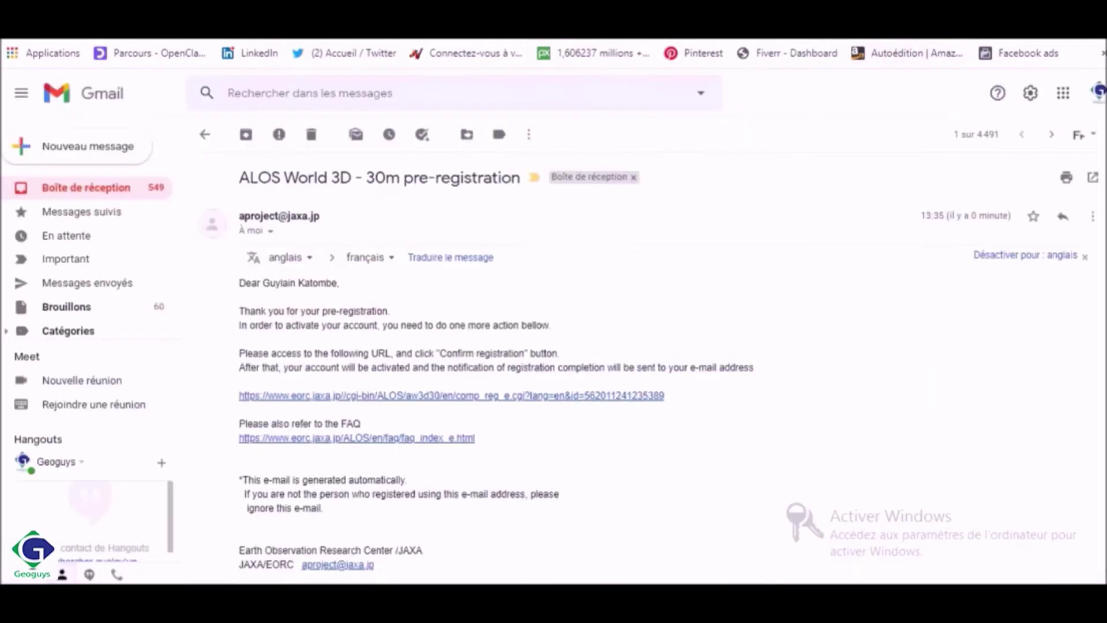
Open the ALOS World 3D - 30m registration e-mail from the Notifications inbox
click(112, 194)
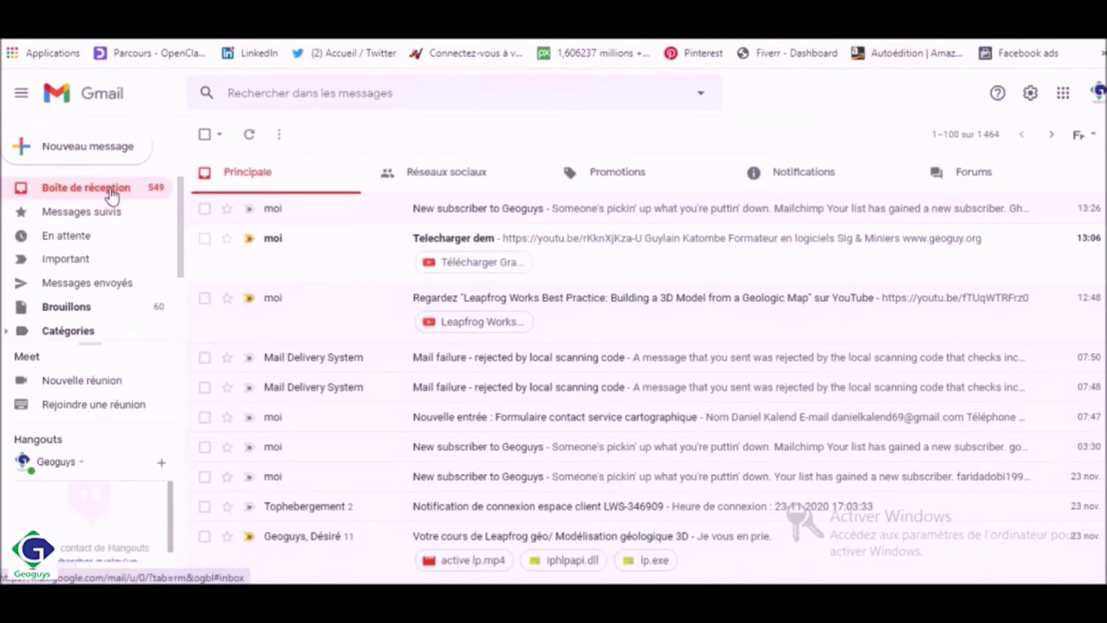
click(112, 194)
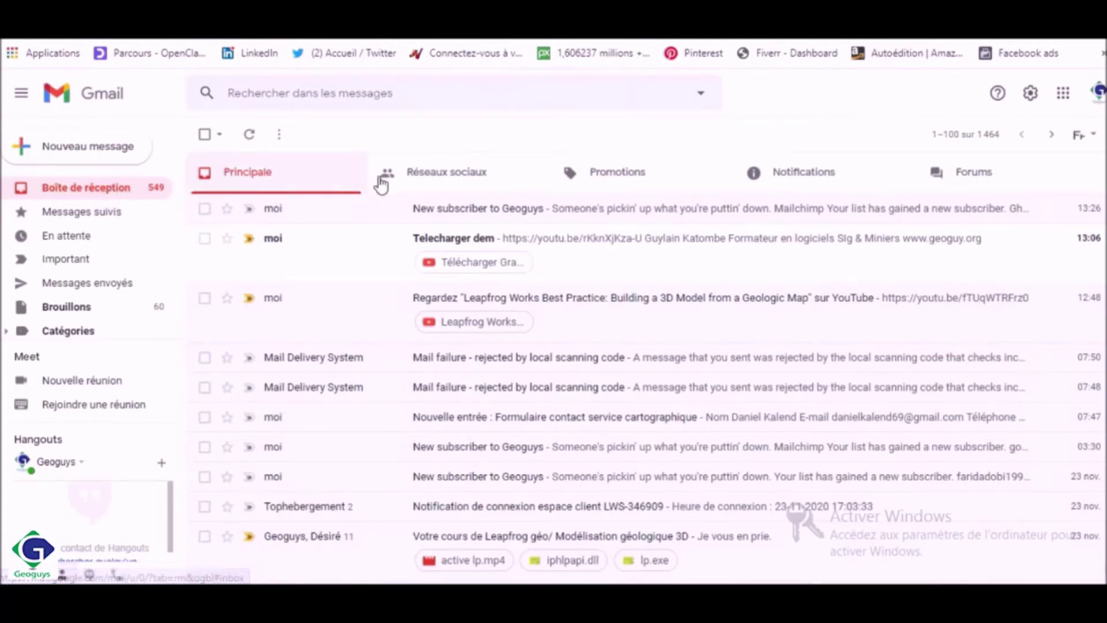
click(801, 182)
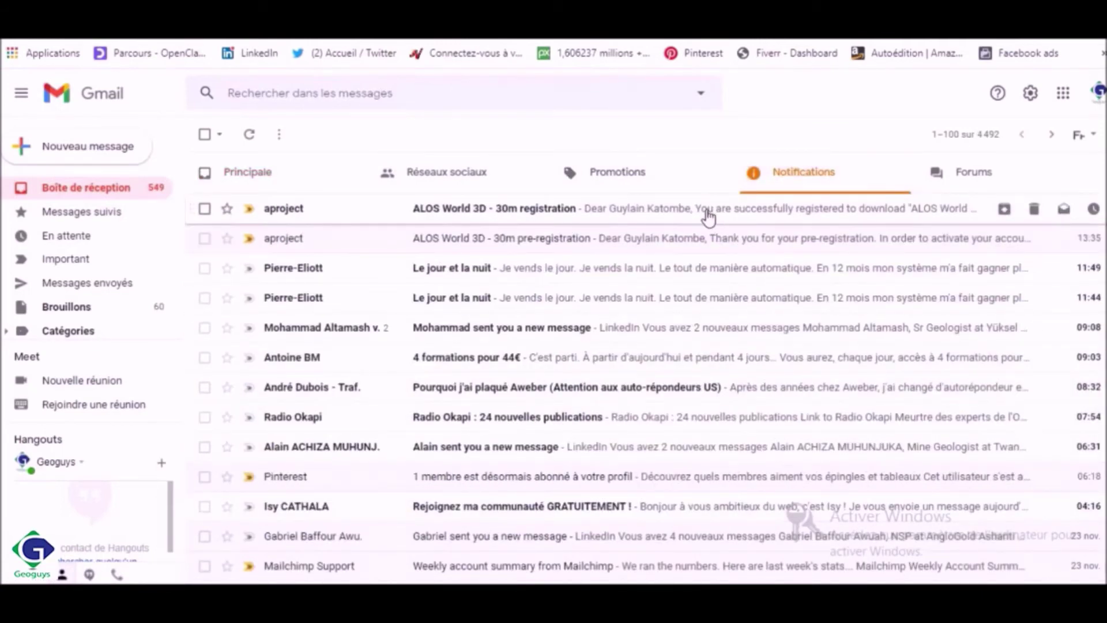
click(707, 210)
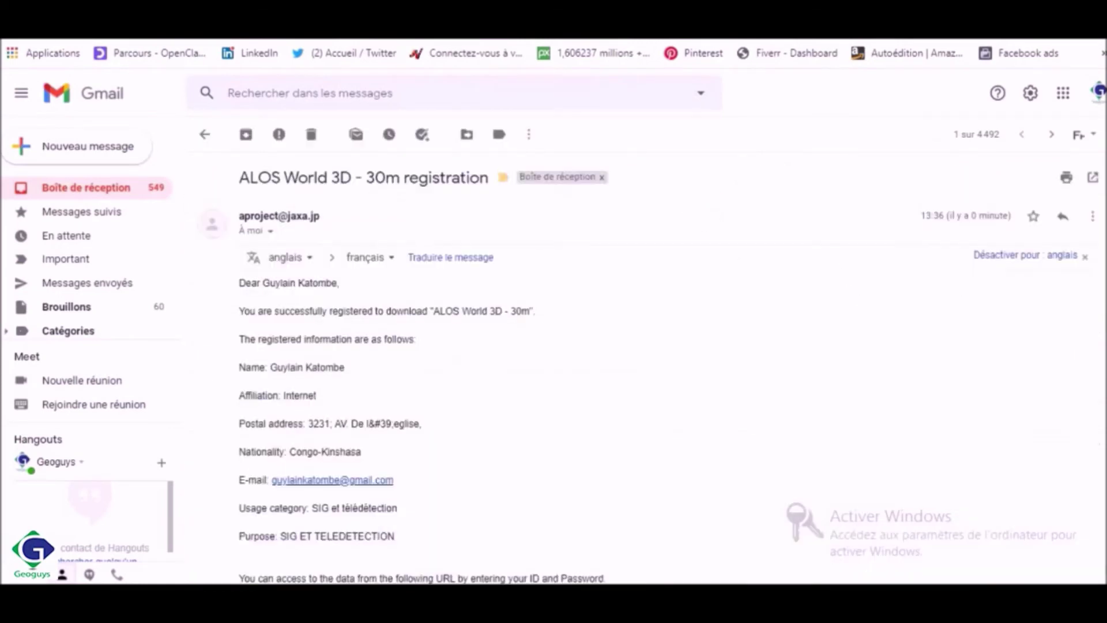
Copy the data-access password from the registration e-mail
scroll(653, 369, down, 1)
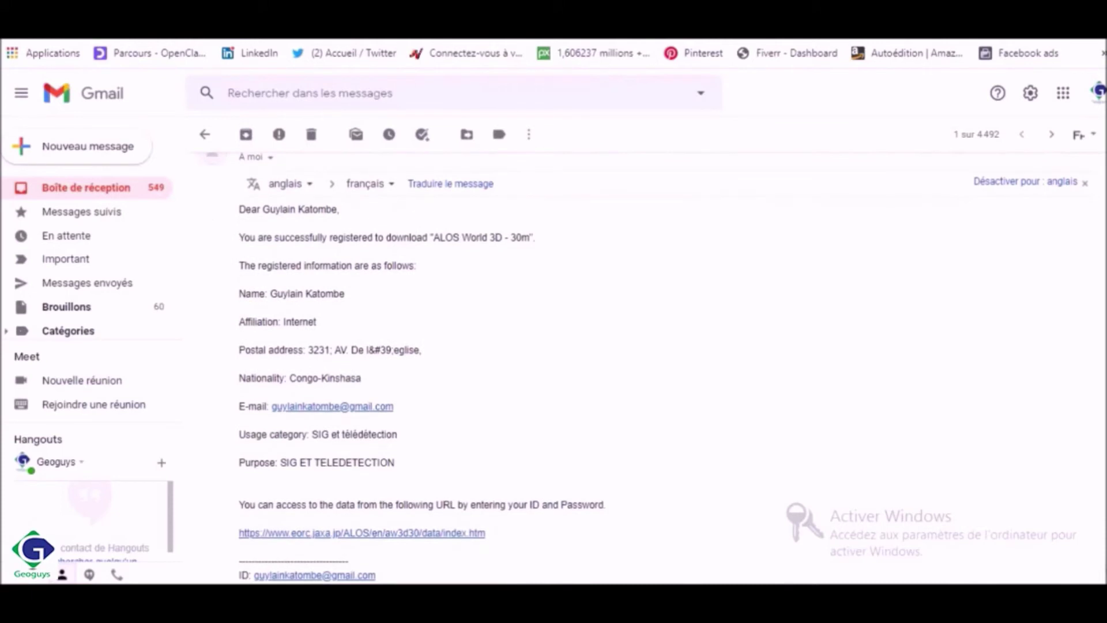
scroll(297, 444, down, 2)
double_click(297, 441)
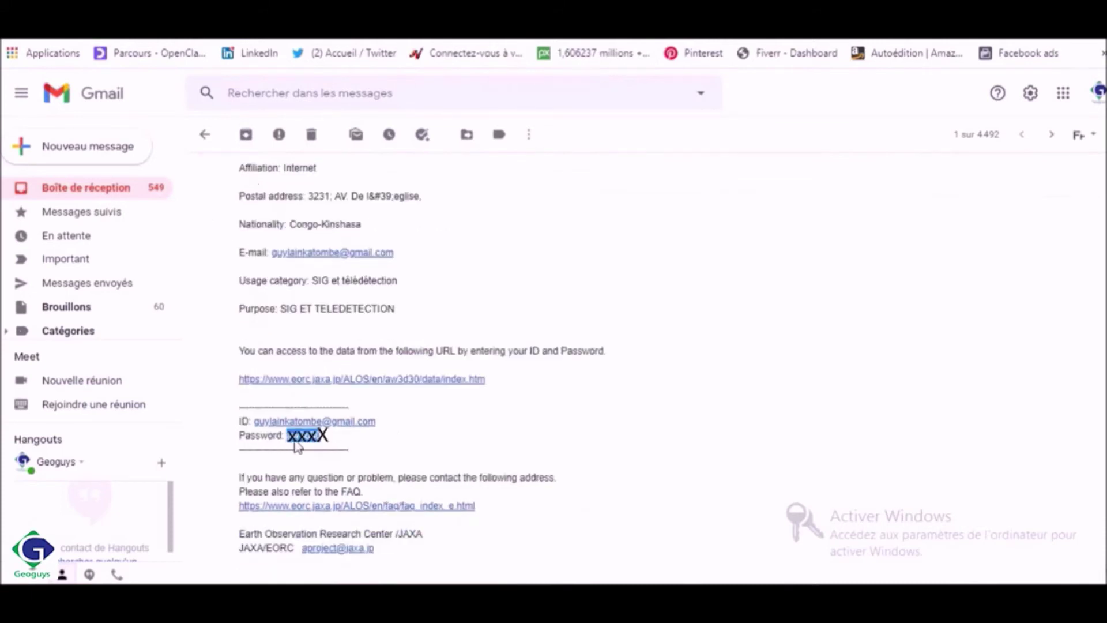
right_click(300, 441)
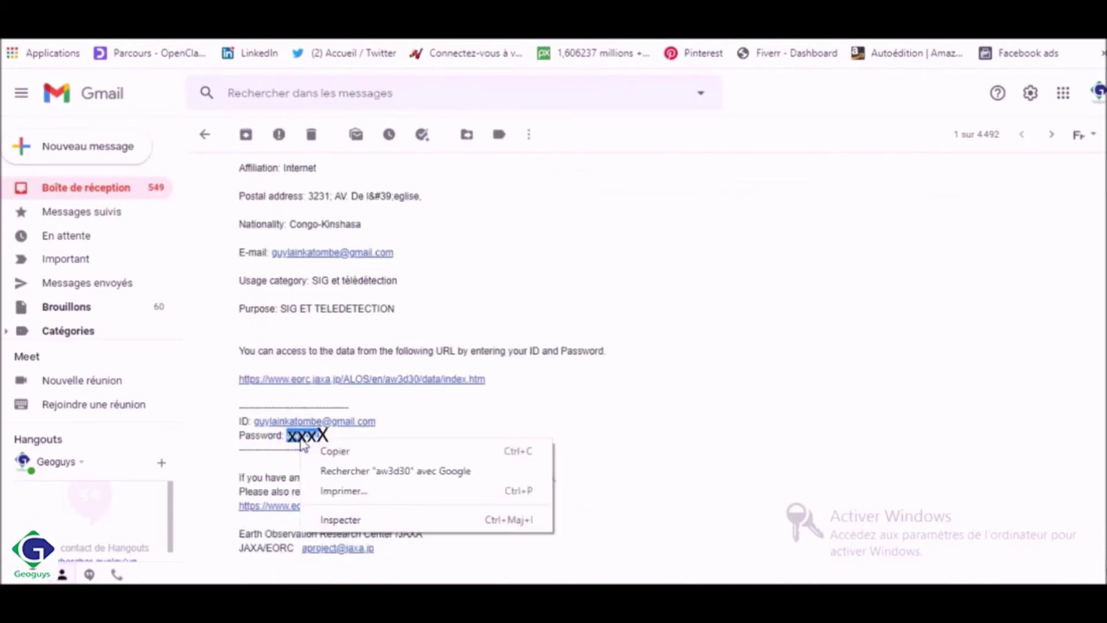
click(328, 453)
key(ctrl+t)
click(526, 333)
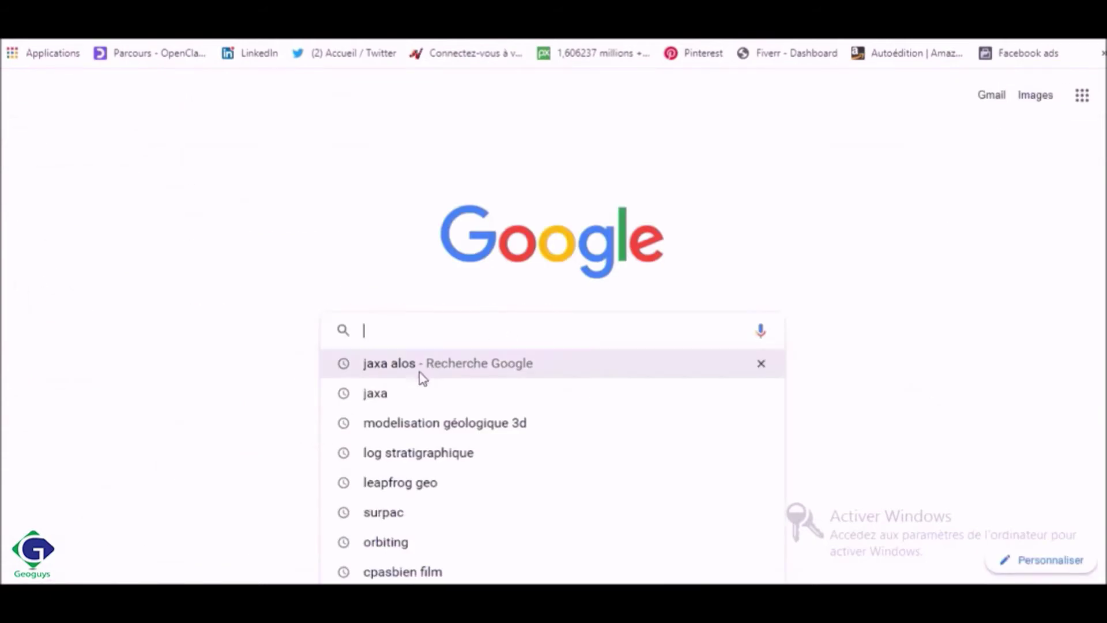
Search 'jaxa alos' again, open the AW3D30 dataset page, and scroll to the Télécharger section
click(411, 367)
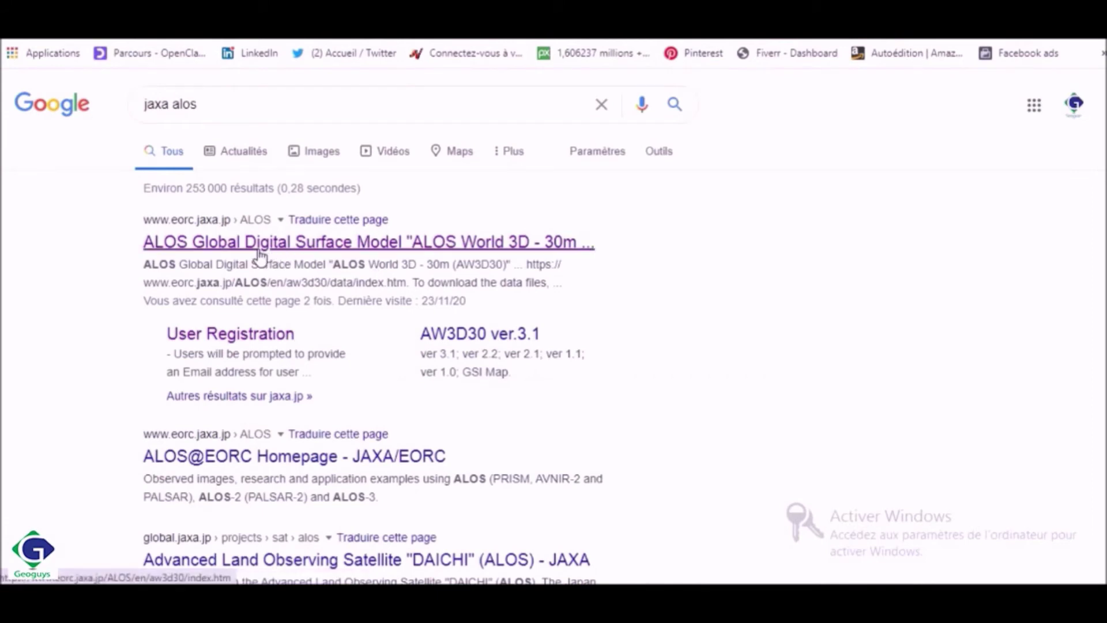
drag(212, 107, 140, 114)
click(230, 107)
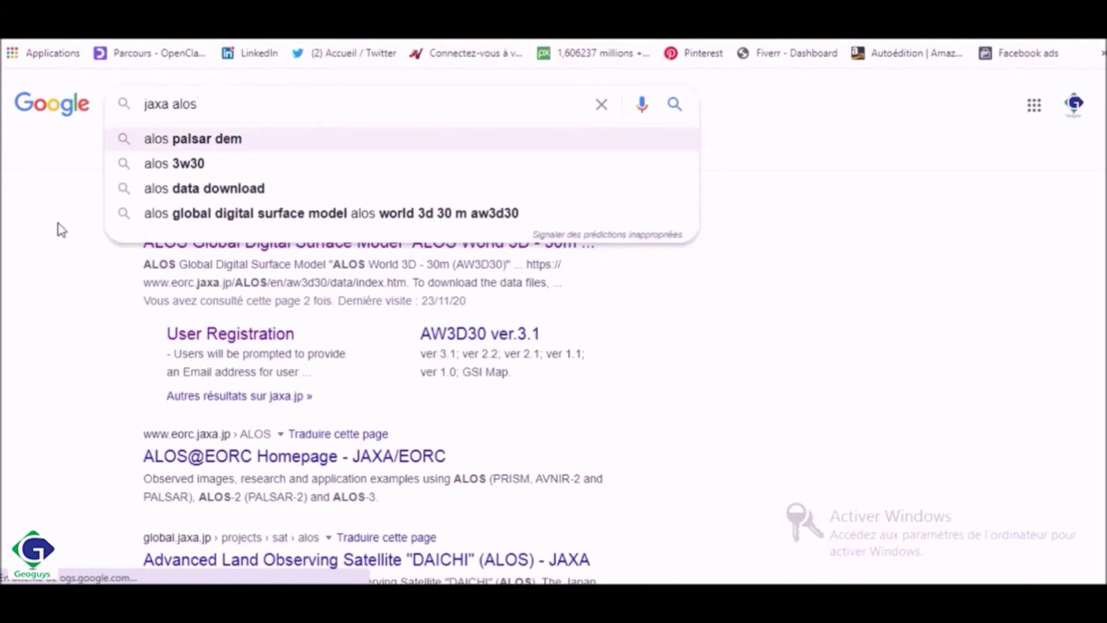
double_click(40, 257)
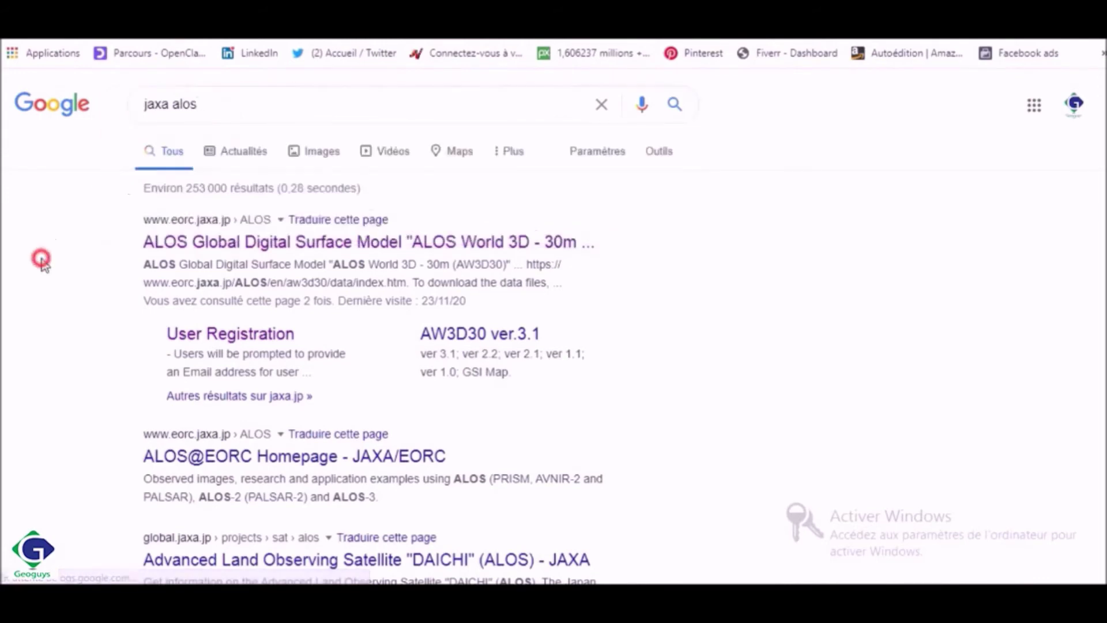
click(287, 252)
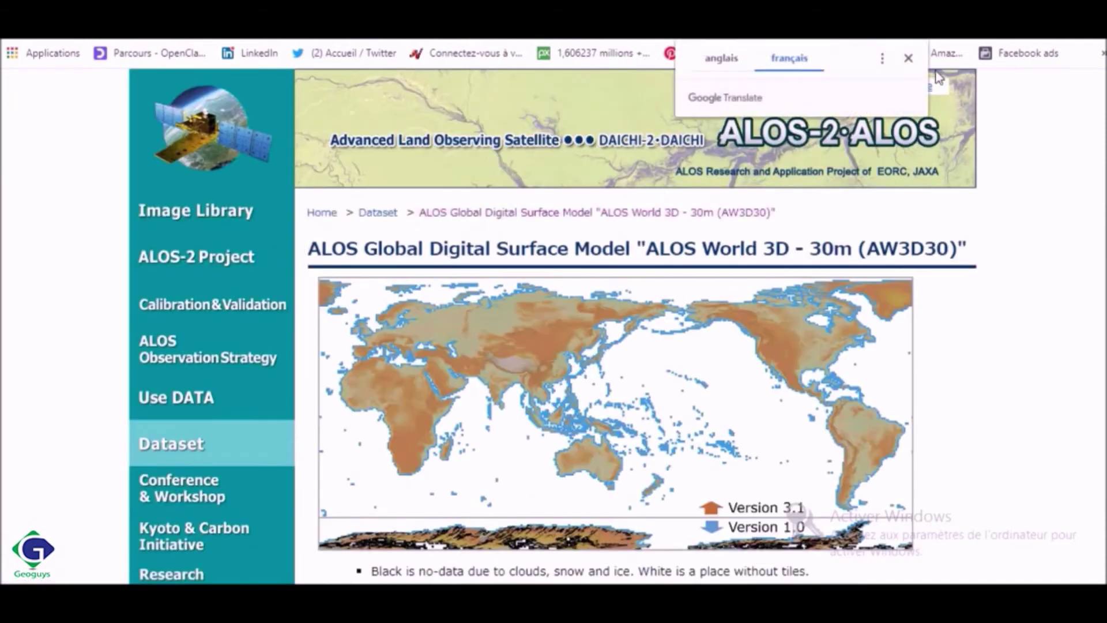
click(910, 58)
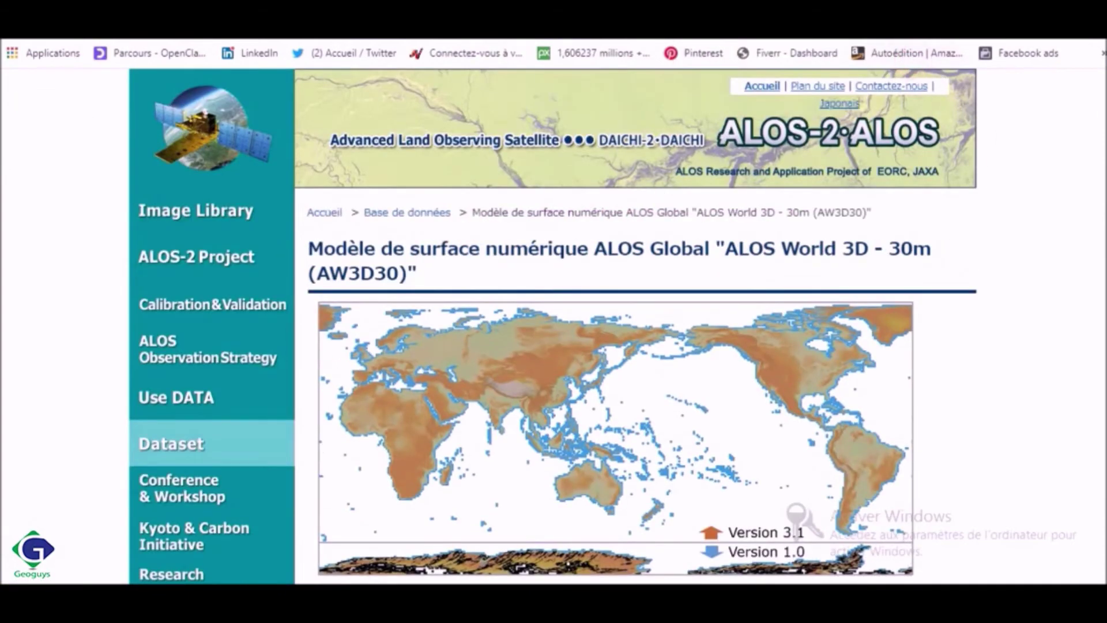
scroll(616, 323, down, 20)
scroll(616, 323, down, 3)
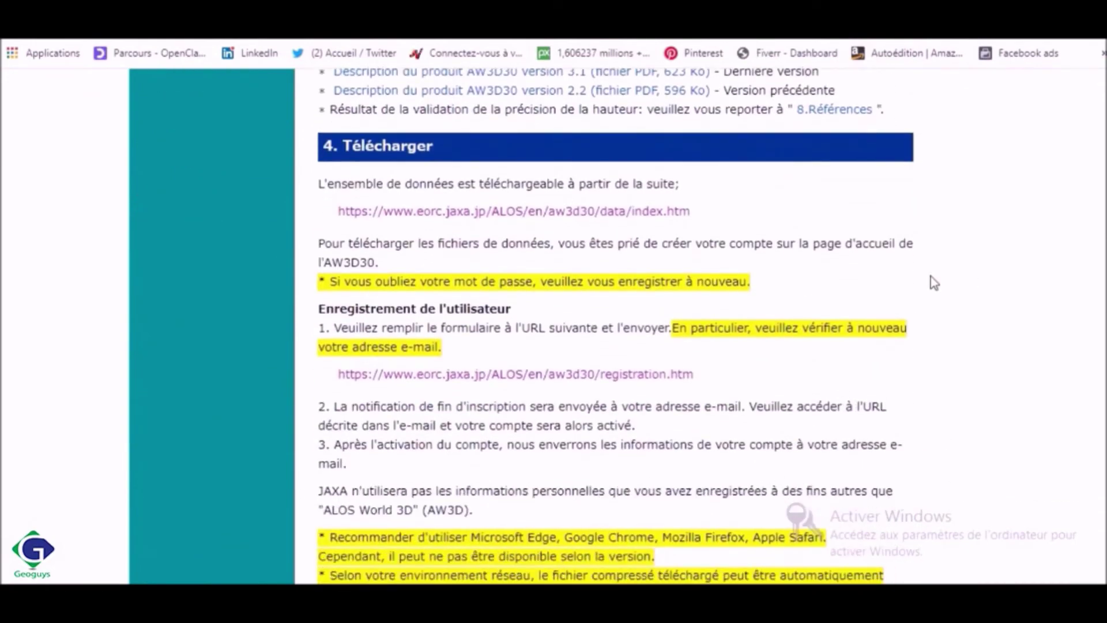
Open the data/index.htm page and sign in with the registered e-mail and account password
click(613, 215)
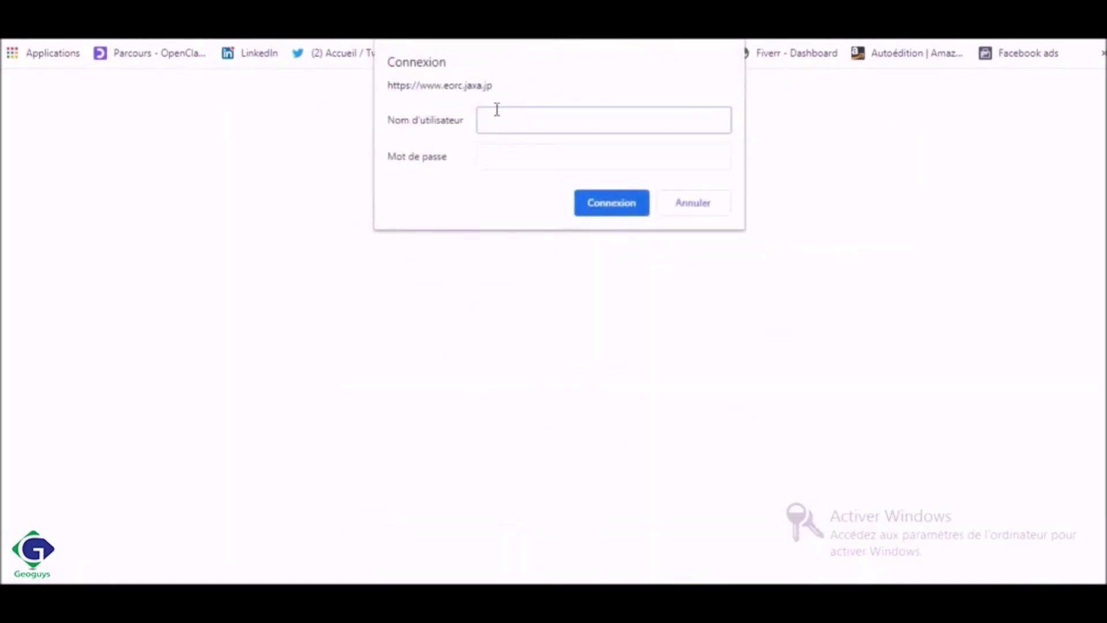
click(490, 155)
text(******)
click(487, 122)
click(514, 119)
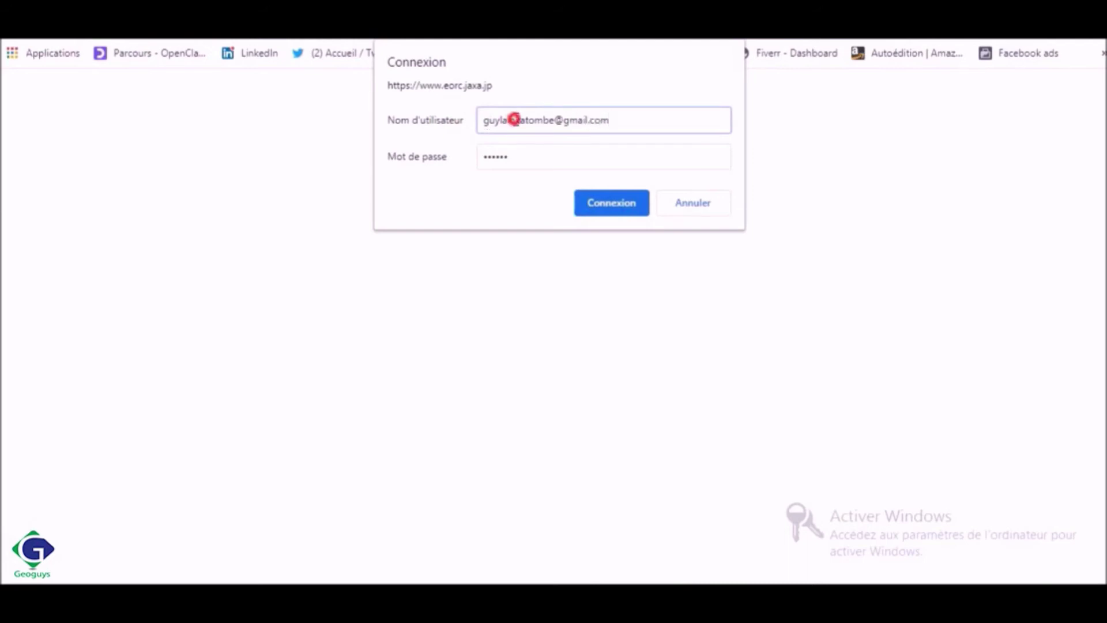
click(597, 119)
click(625, 207)
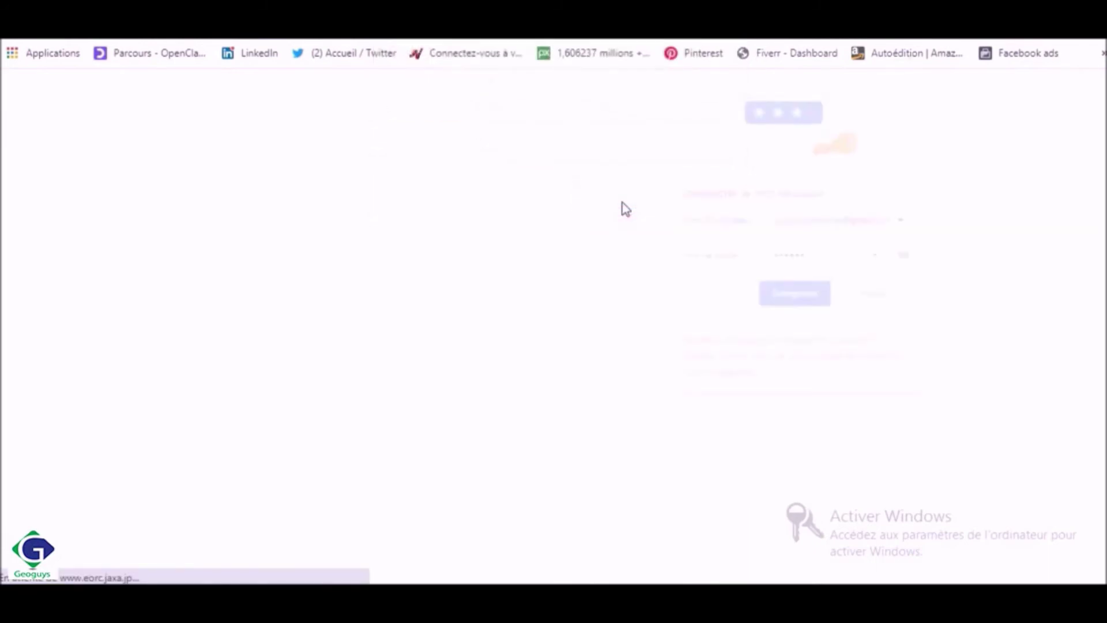
Save the site password, dismiss the translation popup, and open the central Africa mosaic on the DSM map
click(805, 300)
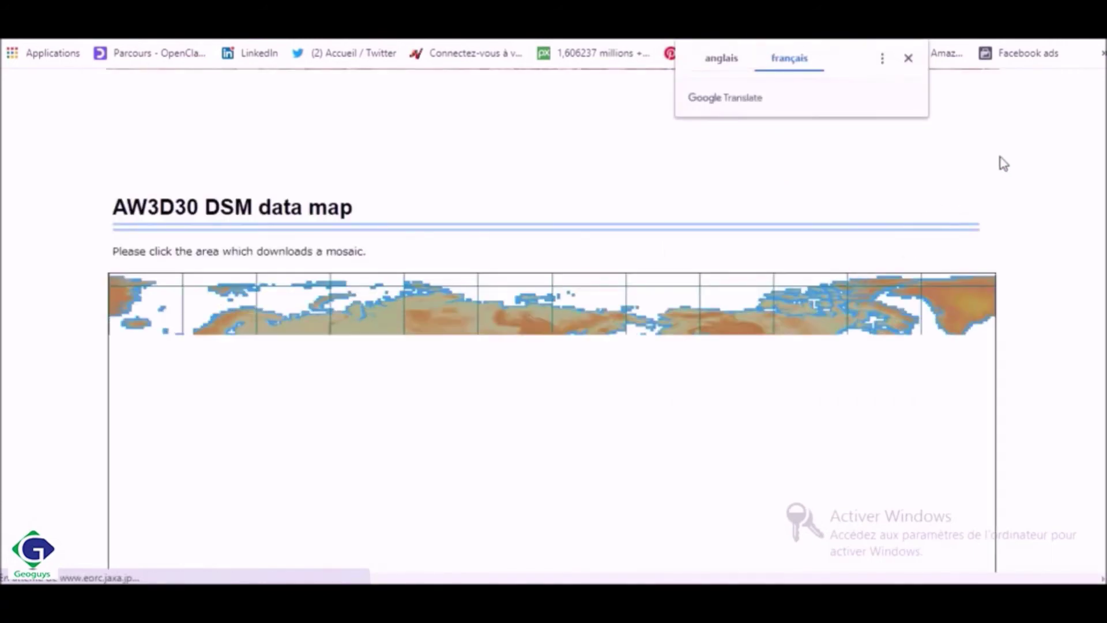
click(910, 60)
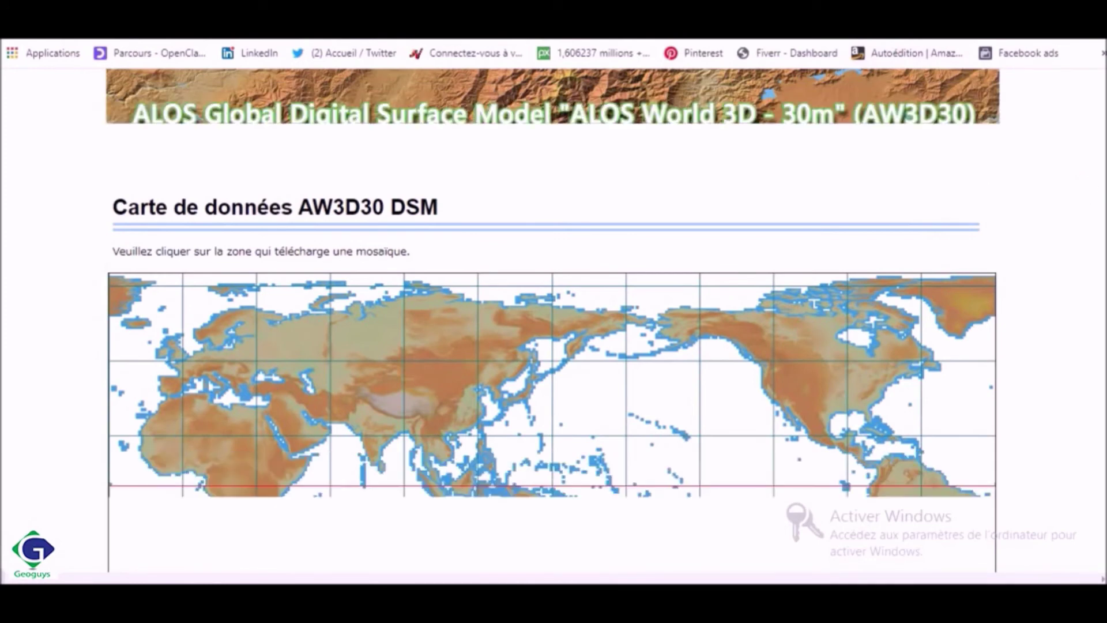
scroll(551, 346, down, 2)
scroll(552, 346, down, 1)
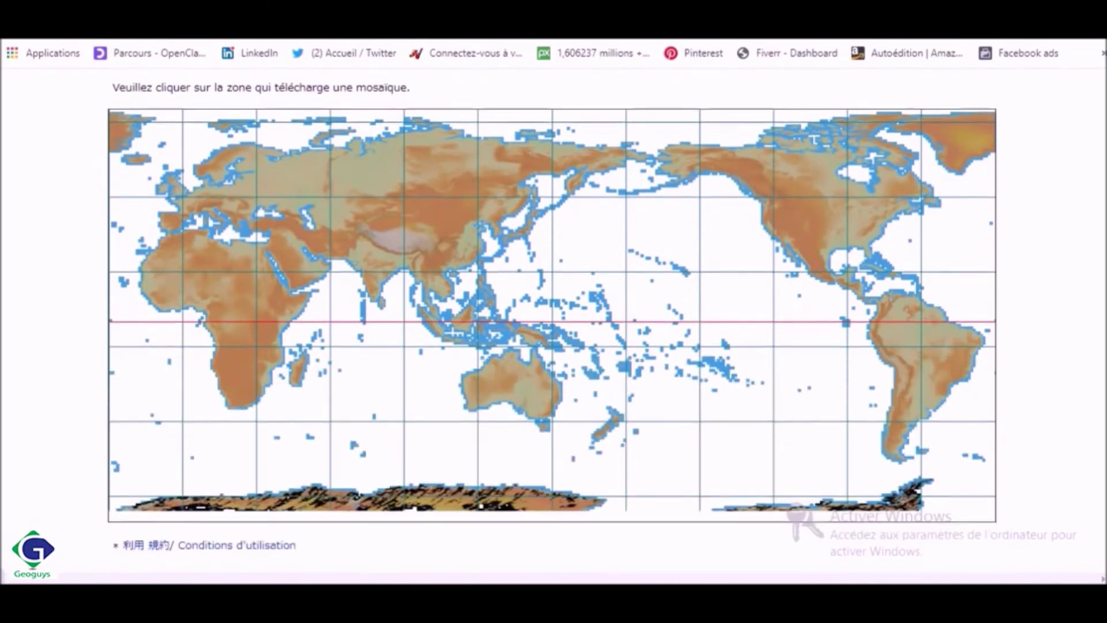
scroll(552, 317, down, 1)
scroll(552, 317, up, 1)
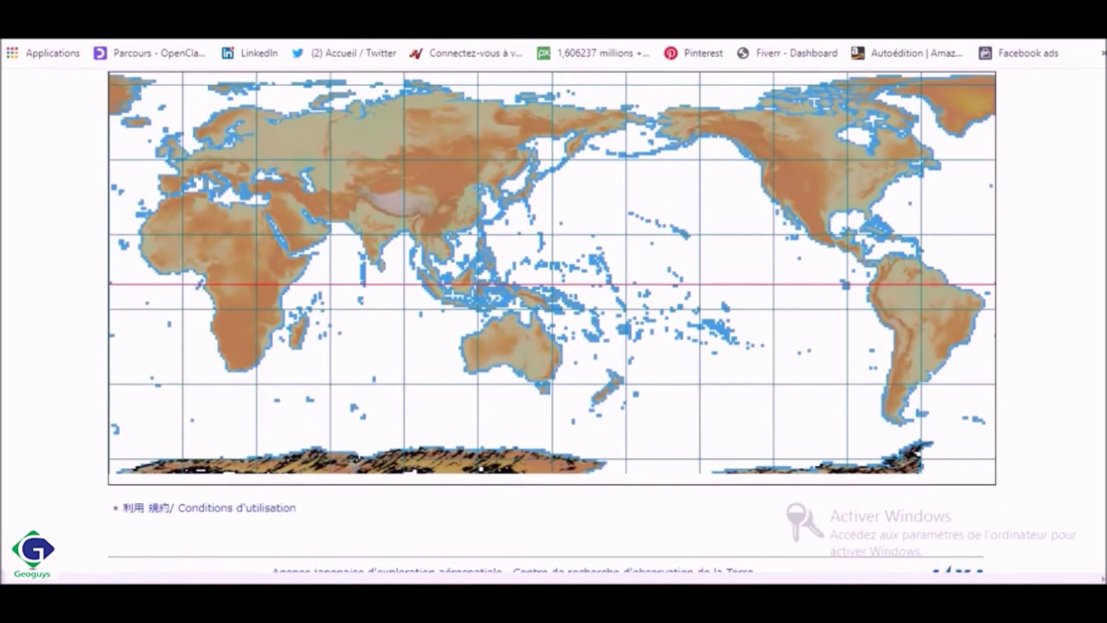
scroll(552, 288, up, 1)
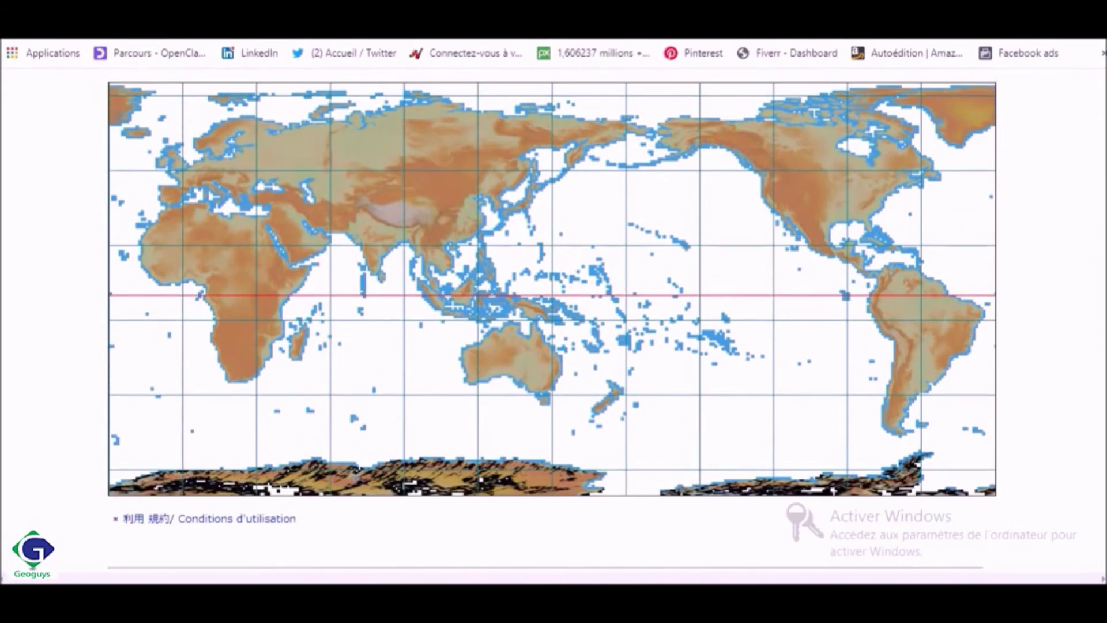
click(226, 258)
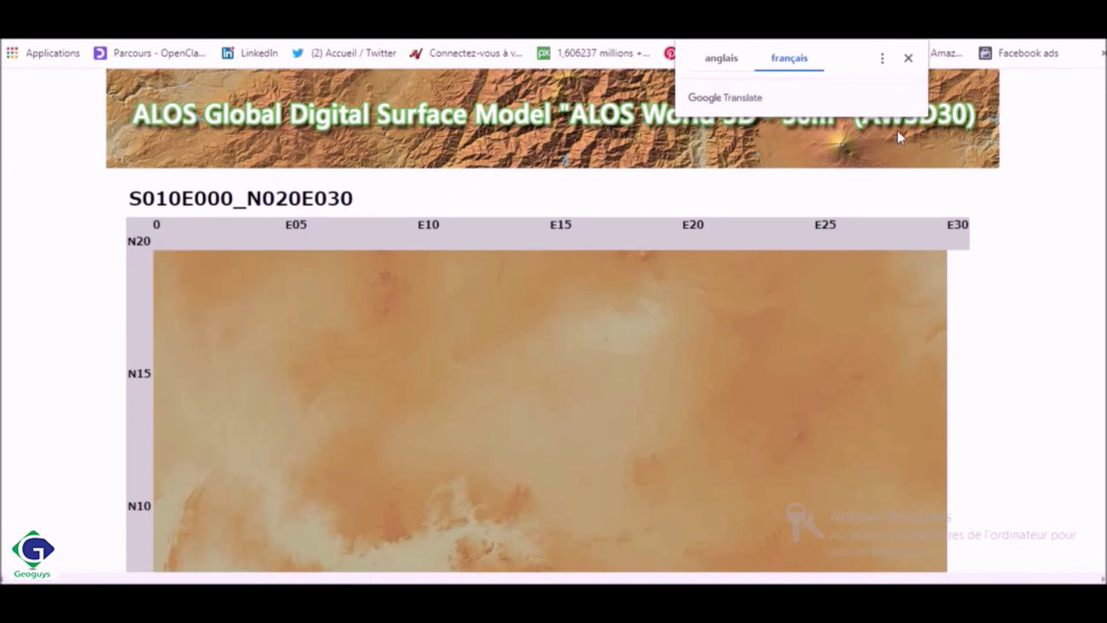
Dismiss the translation popup and browse the S010E000_N020E030 map and its Download table
click(909, 58)
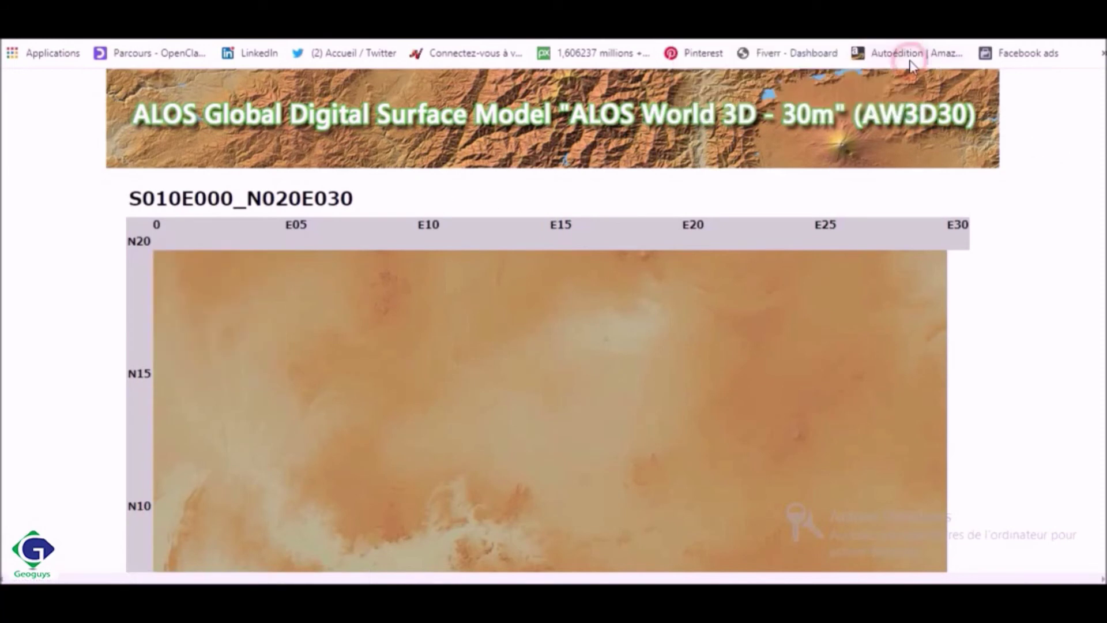
scroll(536, 320, down, 10)
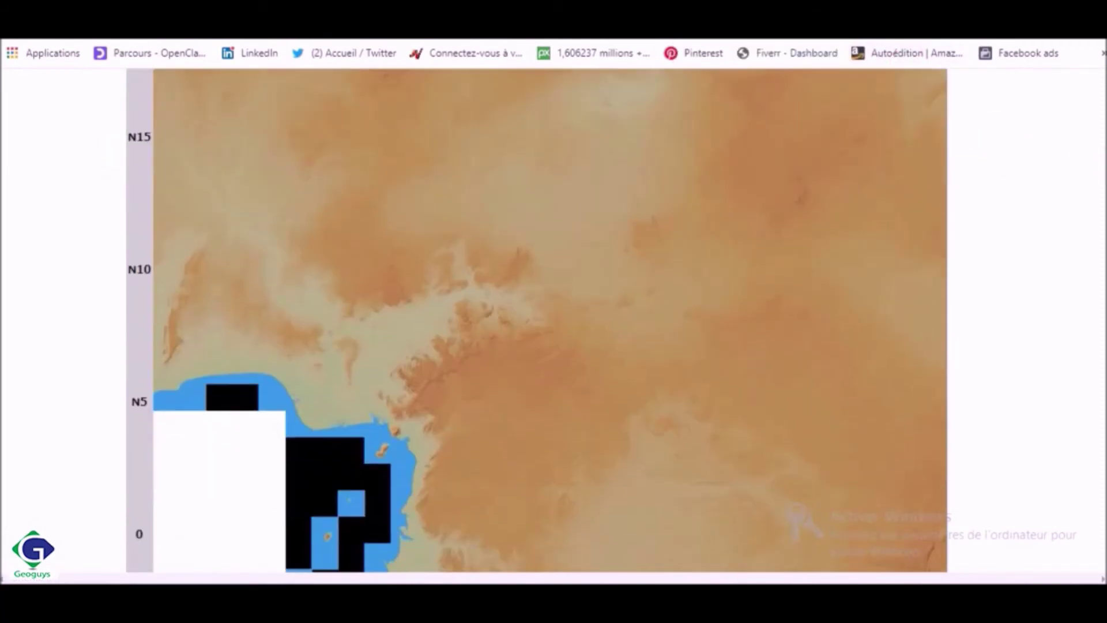
scroll(536, 321, down, 2)
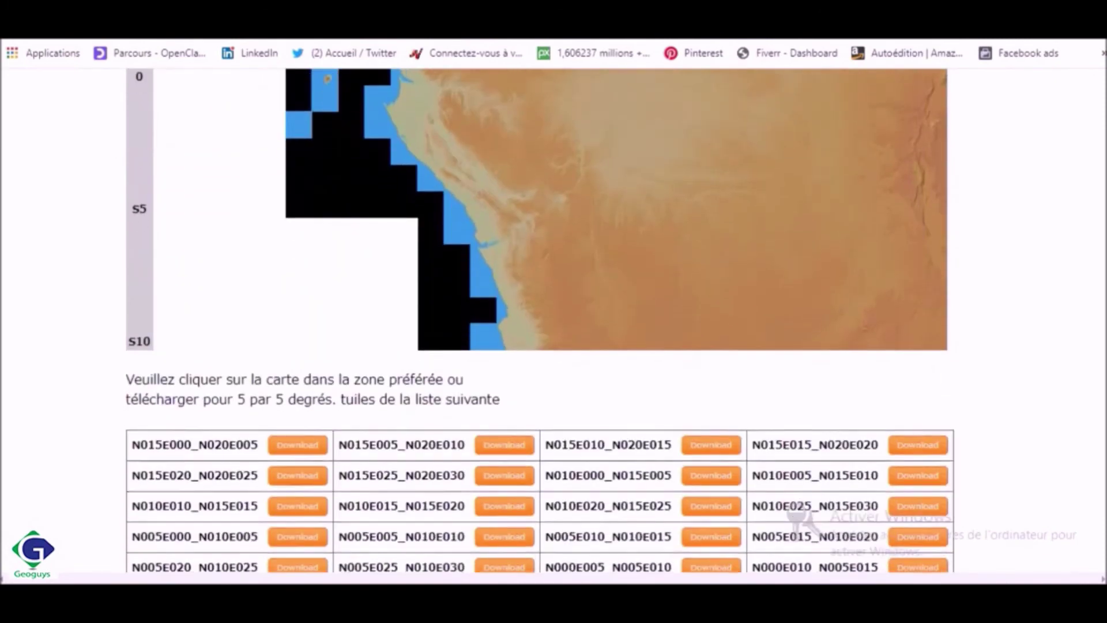
scroll(536, 320, up, 2)
scroll(536, 321, up, 6)
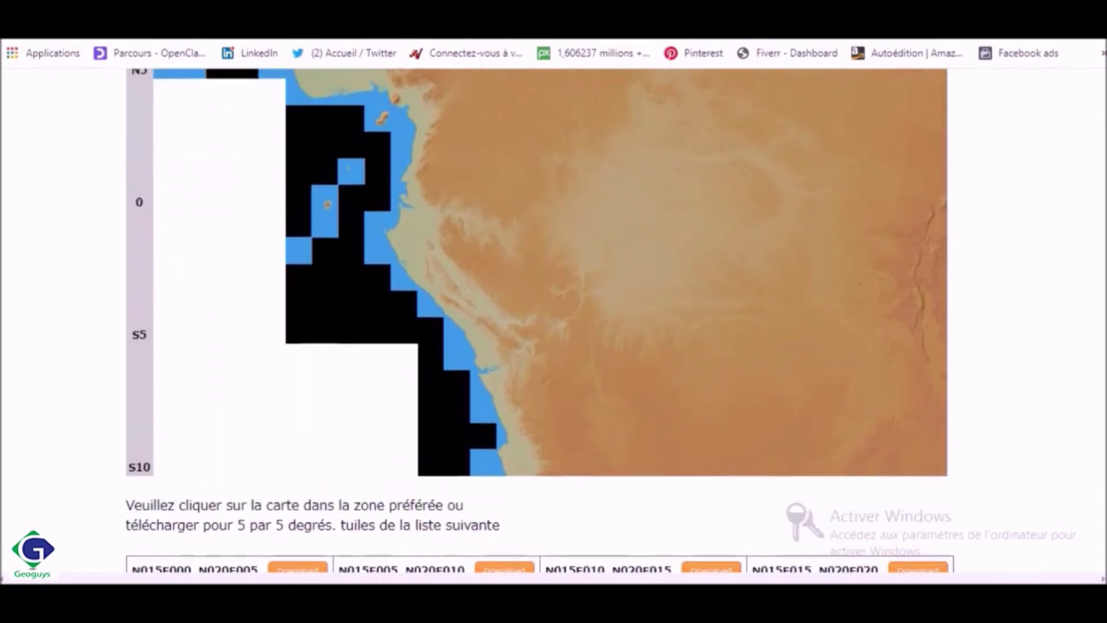
scroll(536, 321, up, 4)
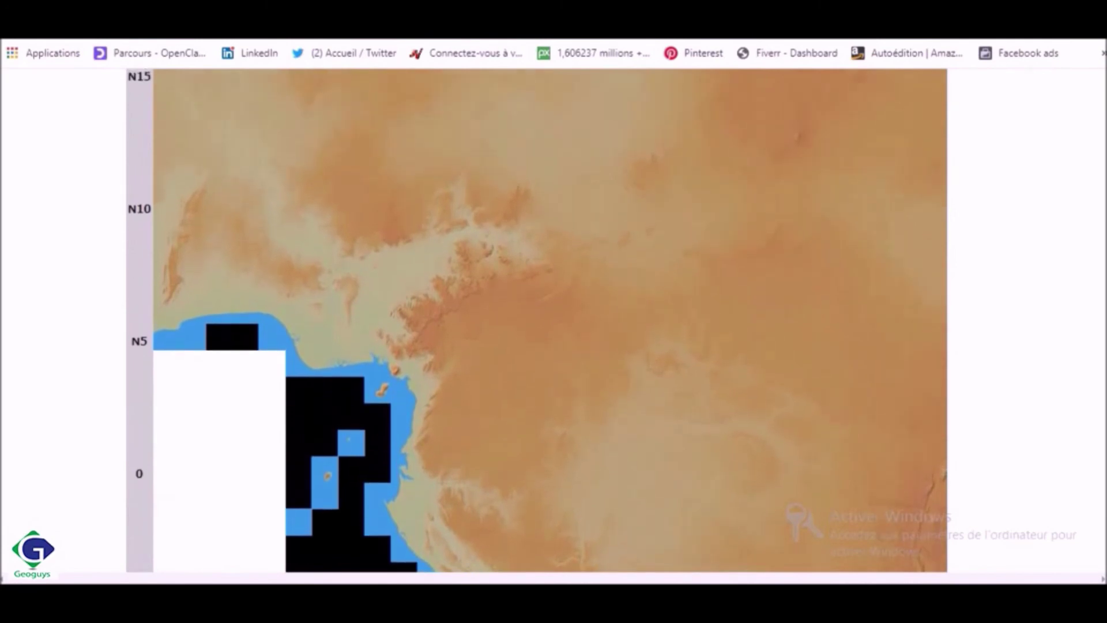
scroll(537, 321, up, 1)
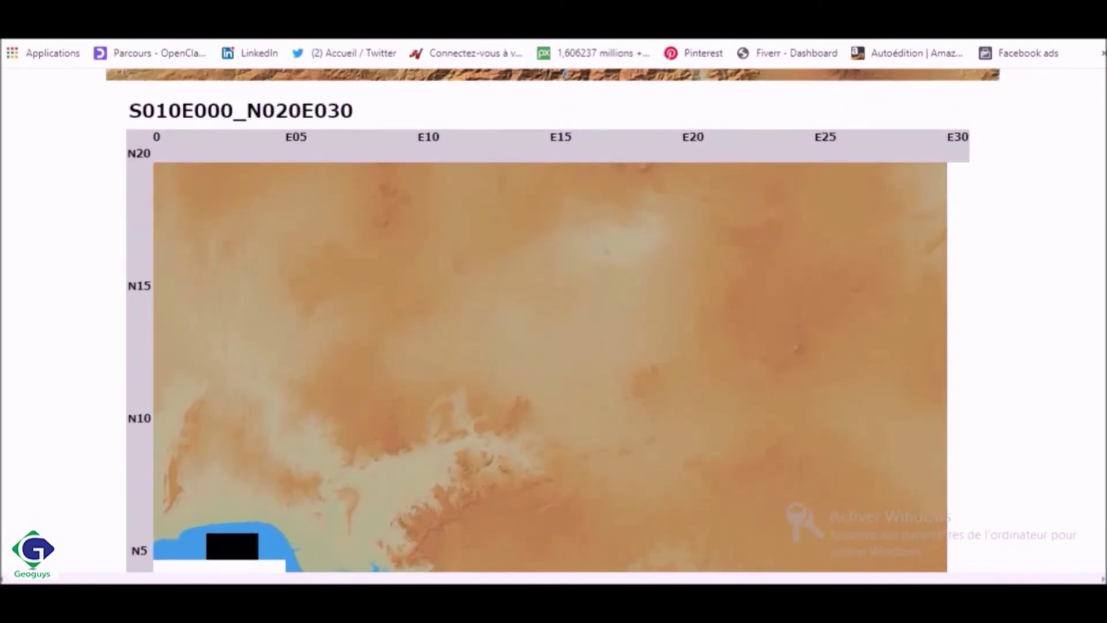
scroll(536, 321, up, 2)
scroll(536, 321, down, 14)
scroll(536, 321, down, 3)
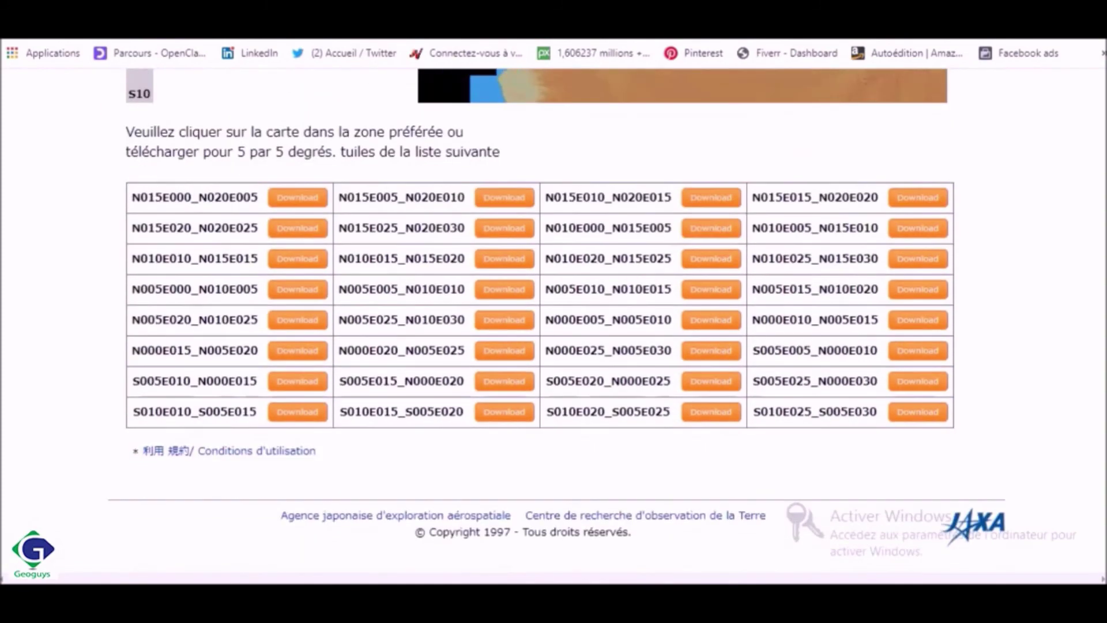
scroll(536, 320, up, 10)
scroll(537, 320, up, 3)
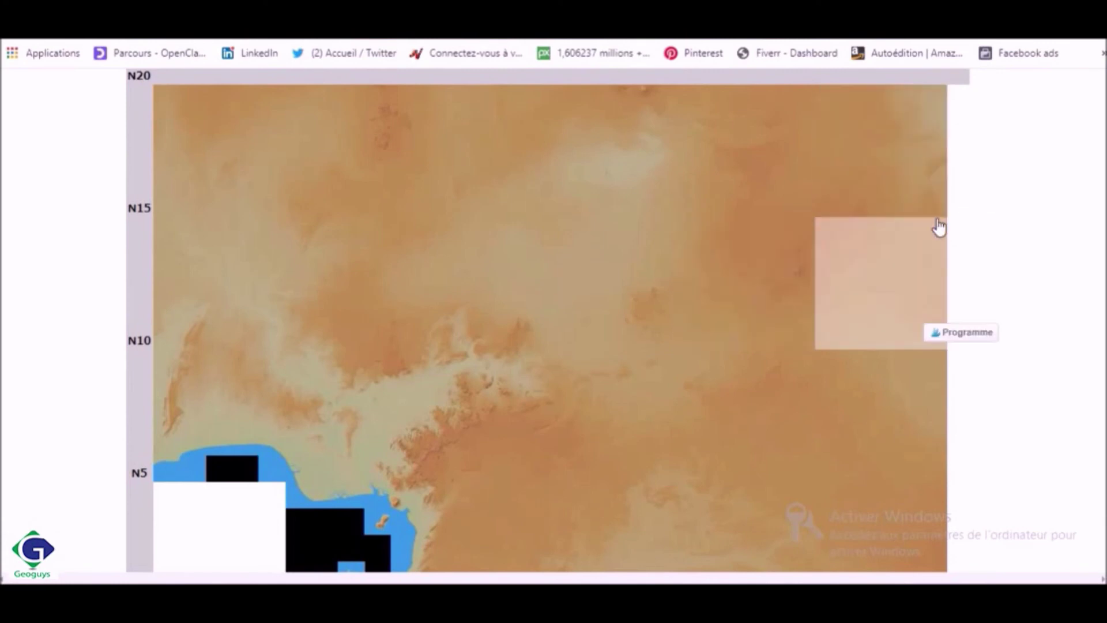
scroll(548, 320, up, 2)
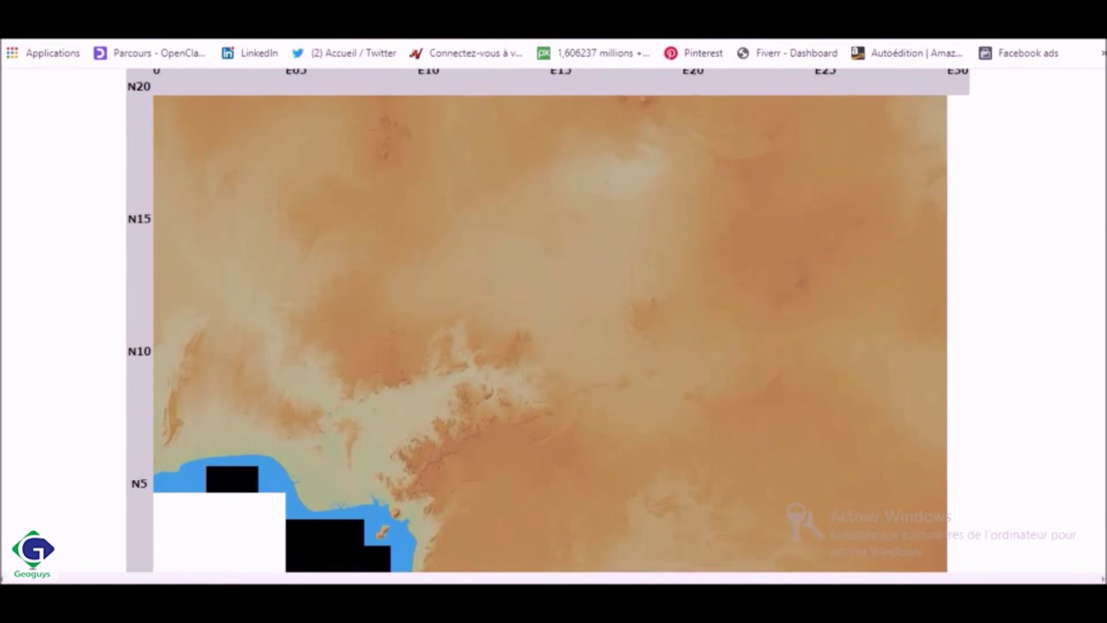
scroll(548, 320, down, 1)
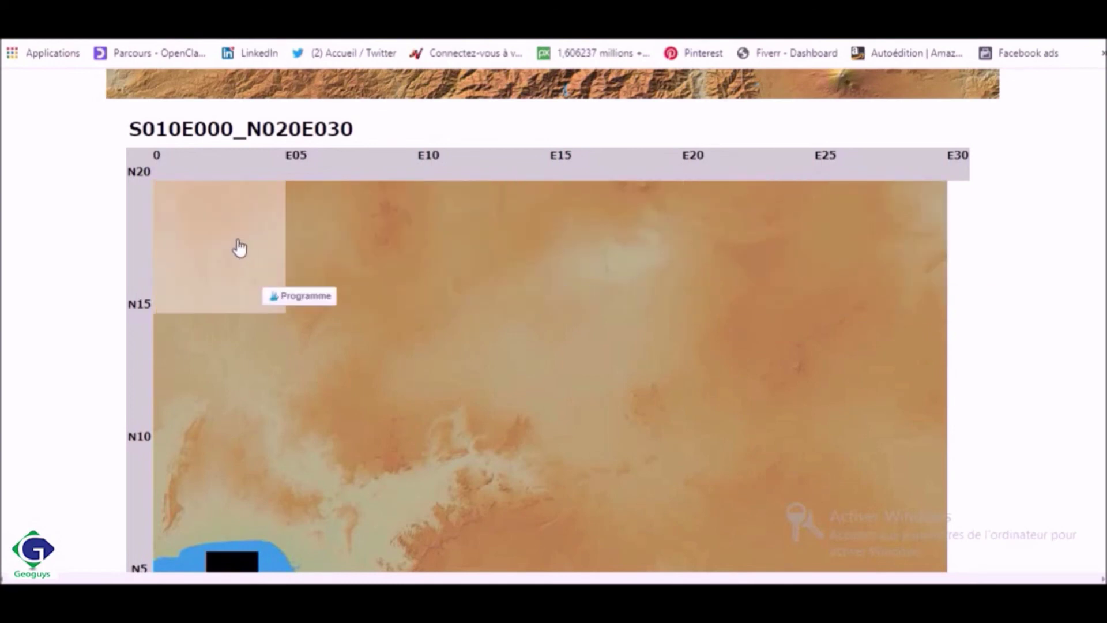
Open the N015E025_N020E030 tile (E25–E30, N15–N20) and download its whole 5×5° area
click(903, 199)
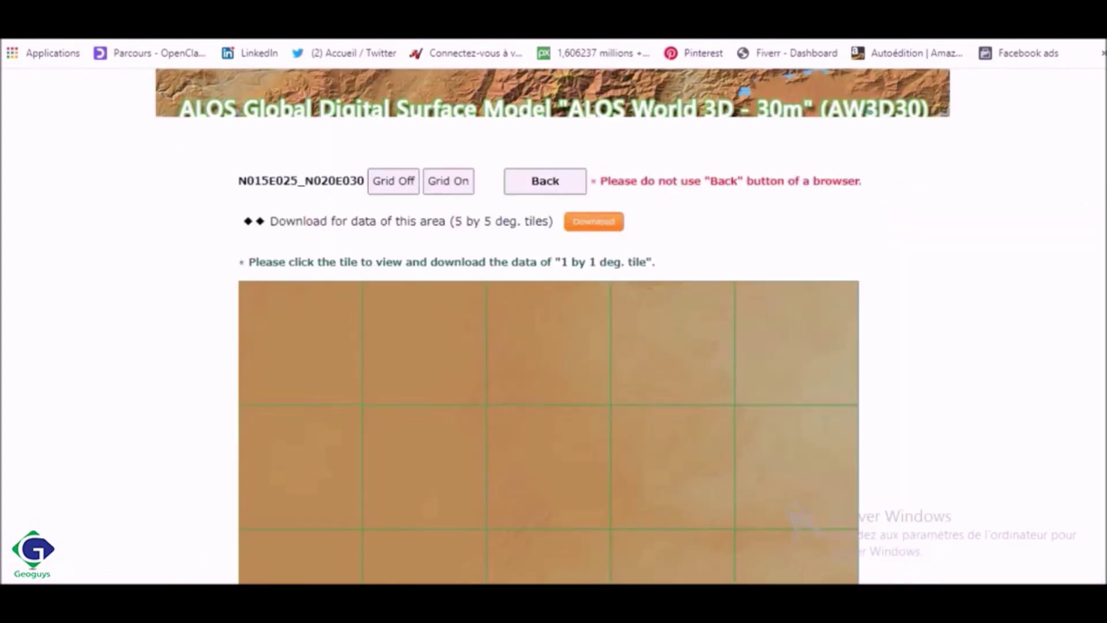
scroll(1094, 317, down, 8)
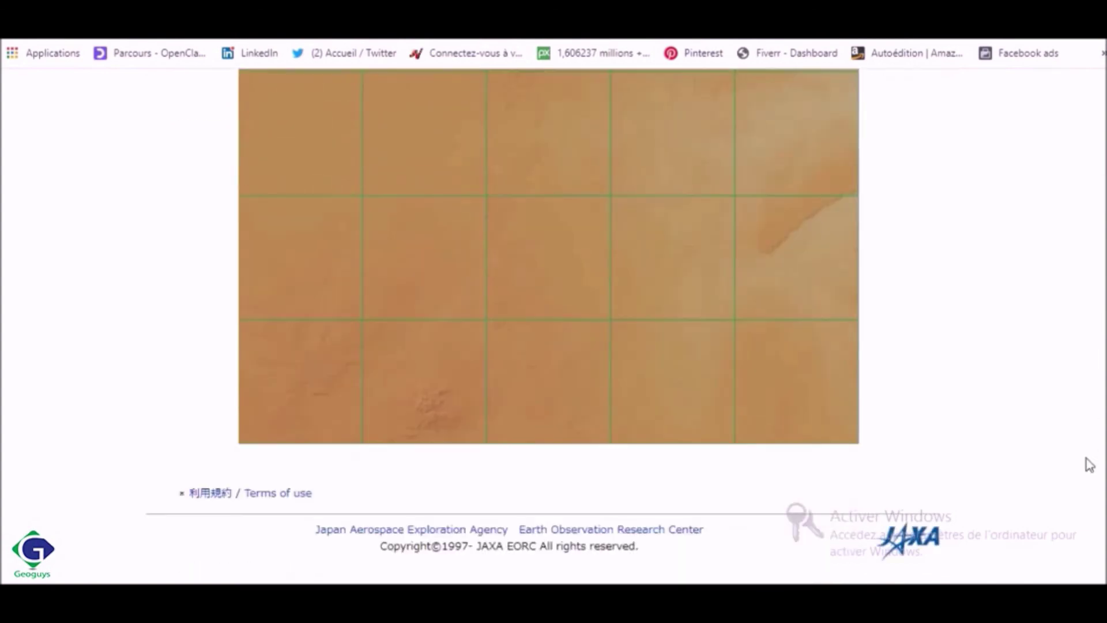
scroll(1089, 471, up, 8)
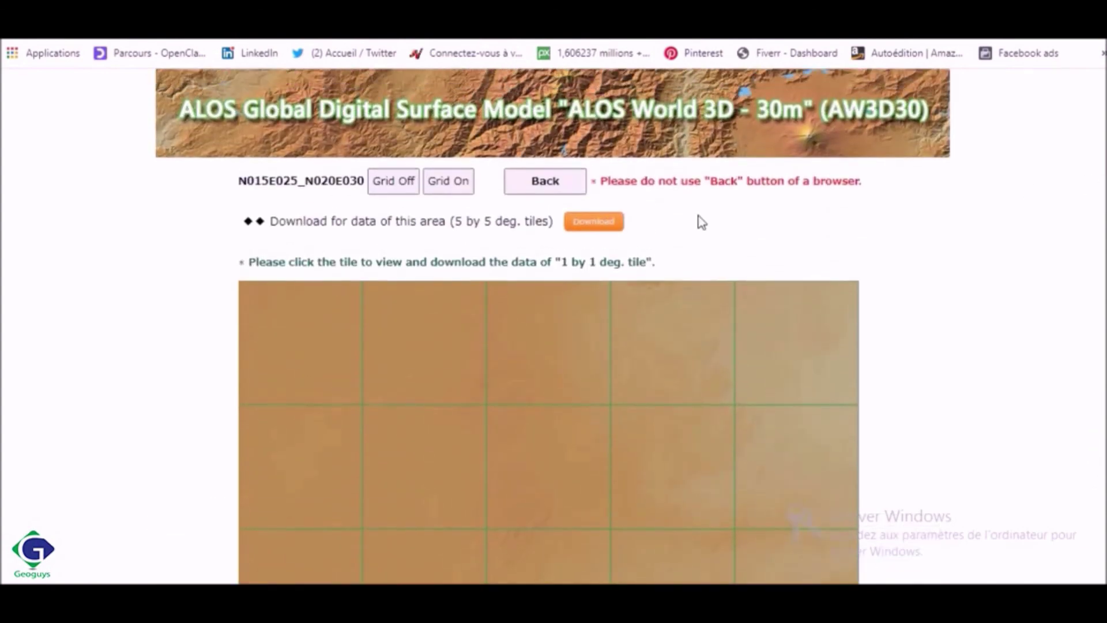
click(606, 220)
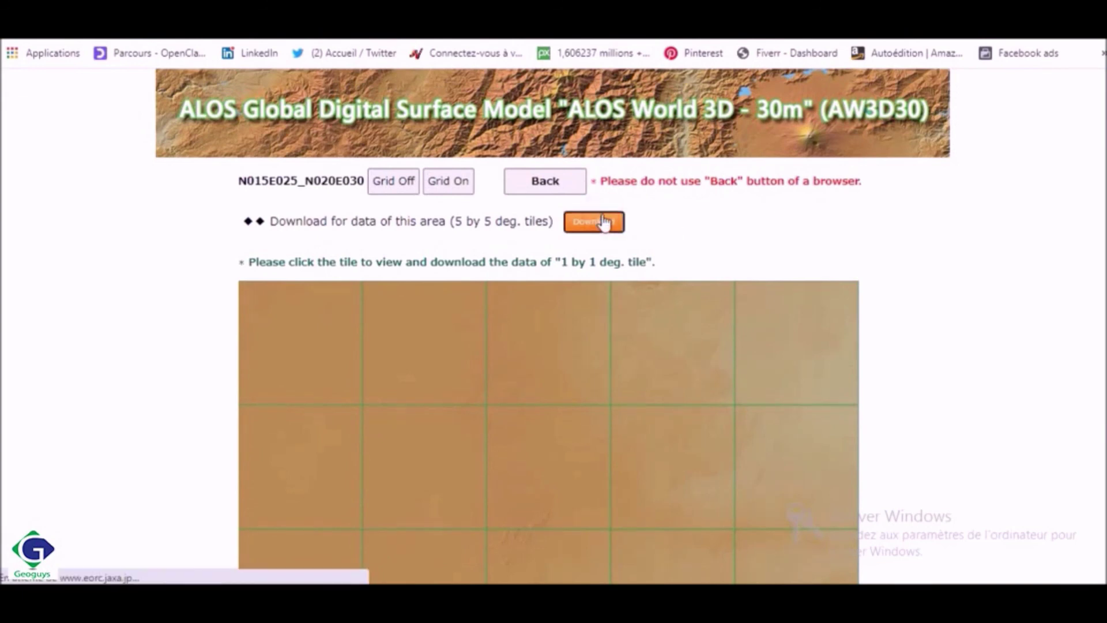